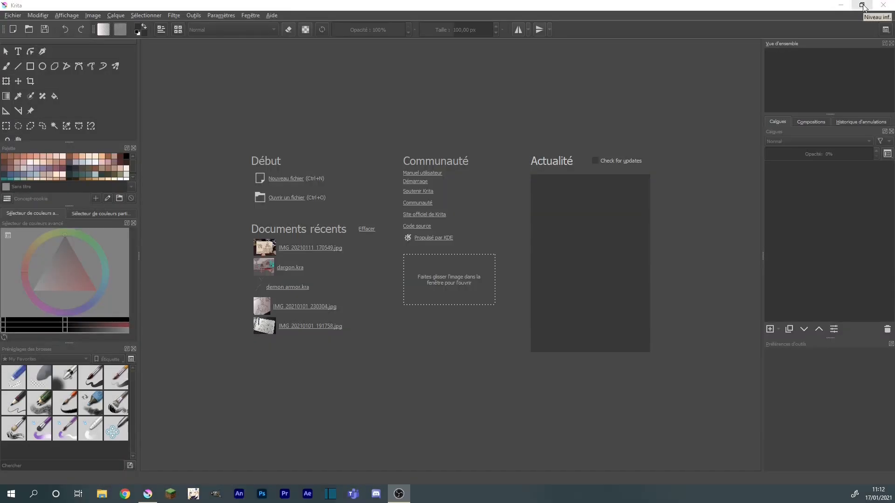
Shrink the Krita window and view the spectre relou fini, IMG_20210111_170549 and spectre images from the desktop.
left_click(863, 5)
double_click(104, 169)
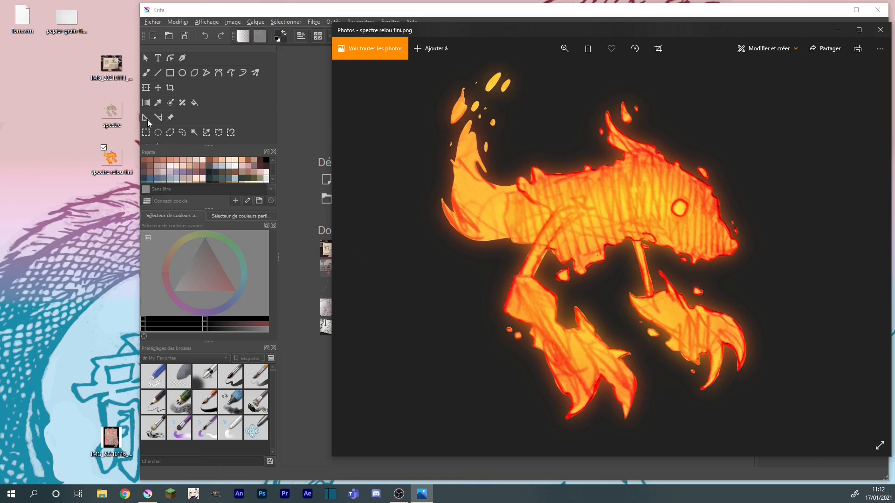
double_click(115, 75)
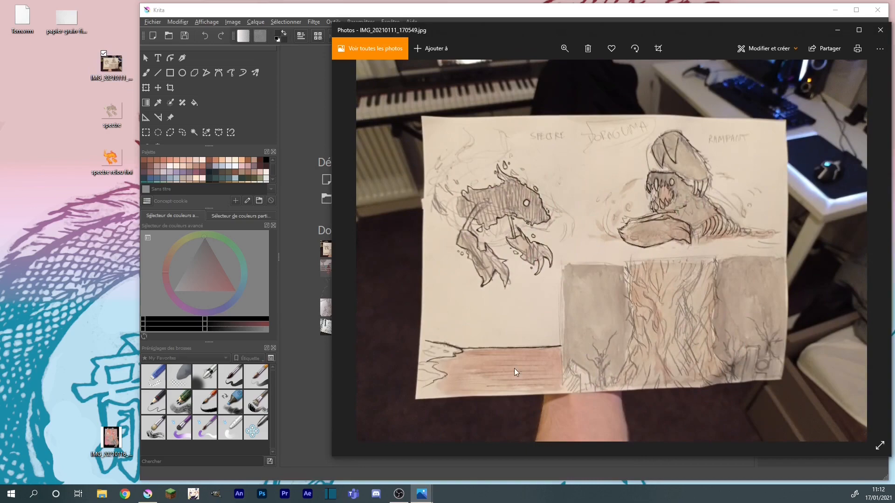
double_click(117, 116)
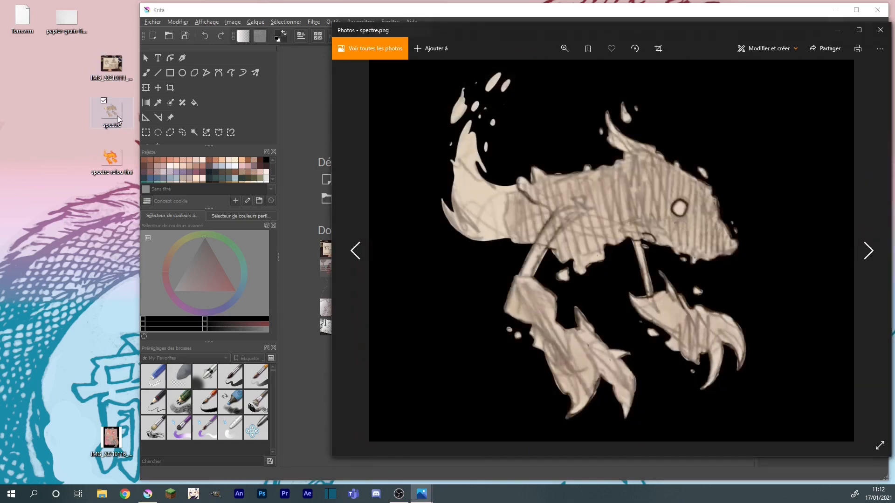
left_click(109, 157)
double_click(108, 156)
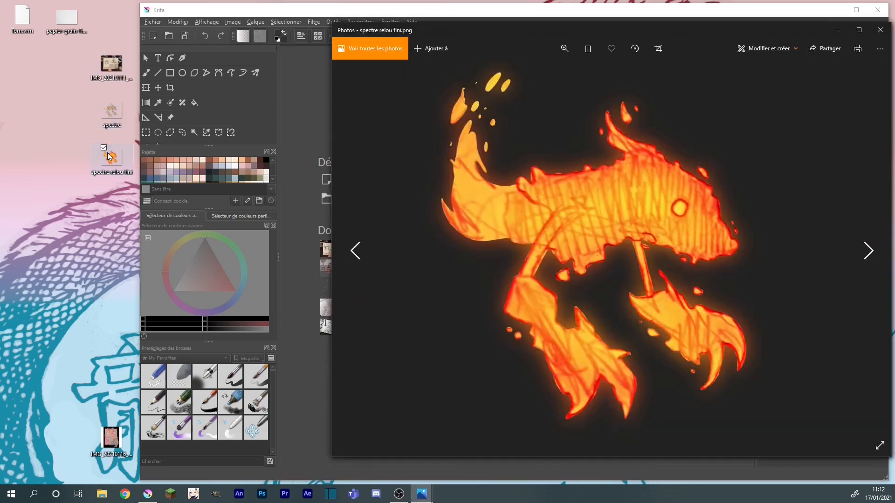
left_click(66, 124)
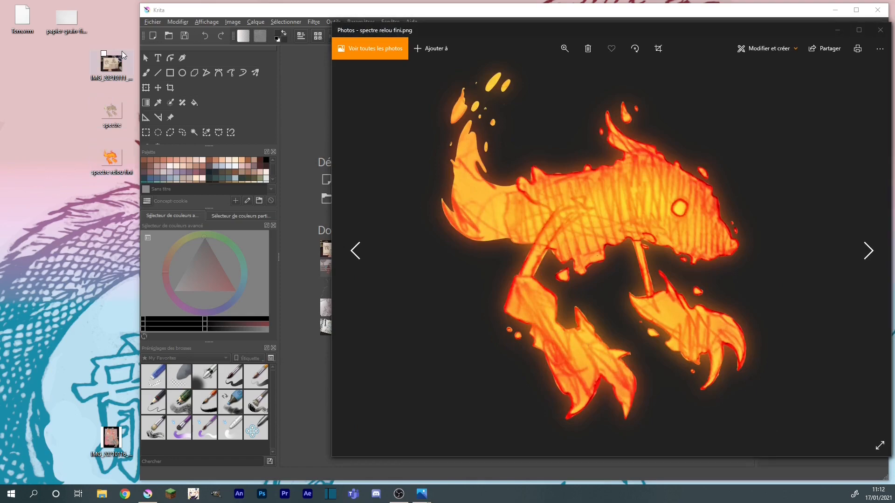
left_click_drag(84, 61, 113, 178)
left_click(113, 193)
Compare the original sketch photo, spectre and spectre relou fini again, close the viewers, and open the IMG_20210116 picture.
double_click(111, 62)
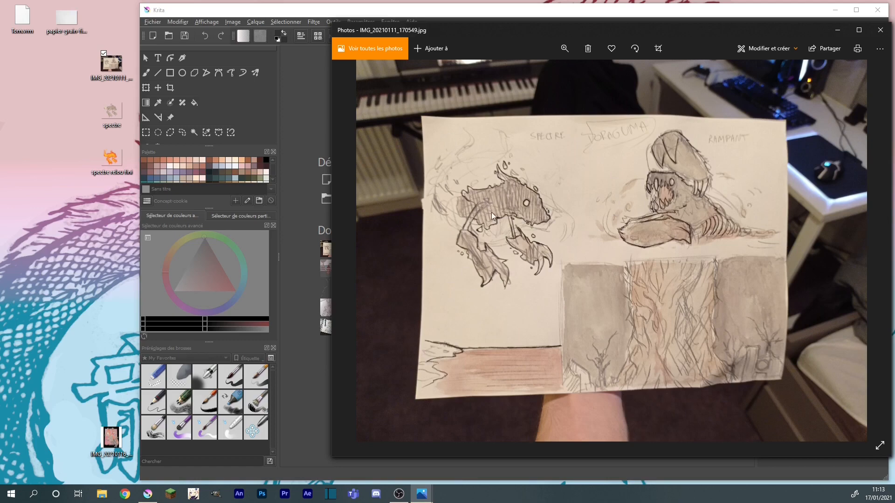
double_click(119, 121)
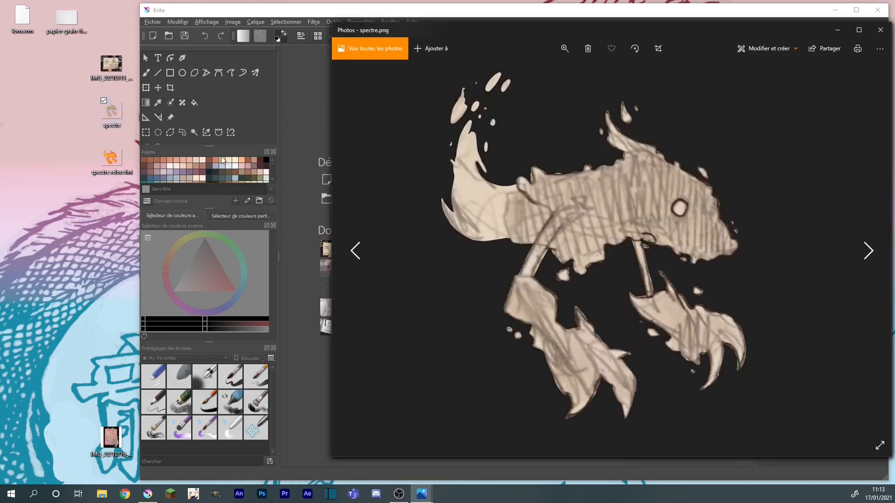
double_click(117, 155)
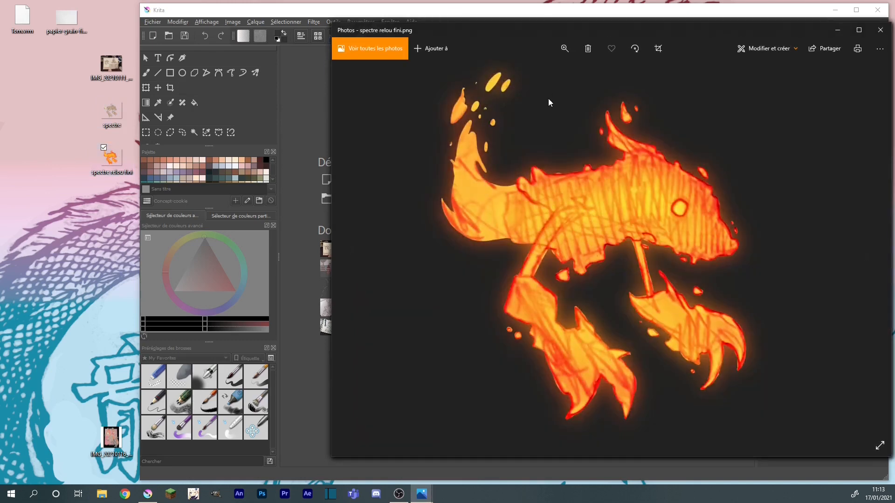
left_click(876, 31)
left_click(875, 33)
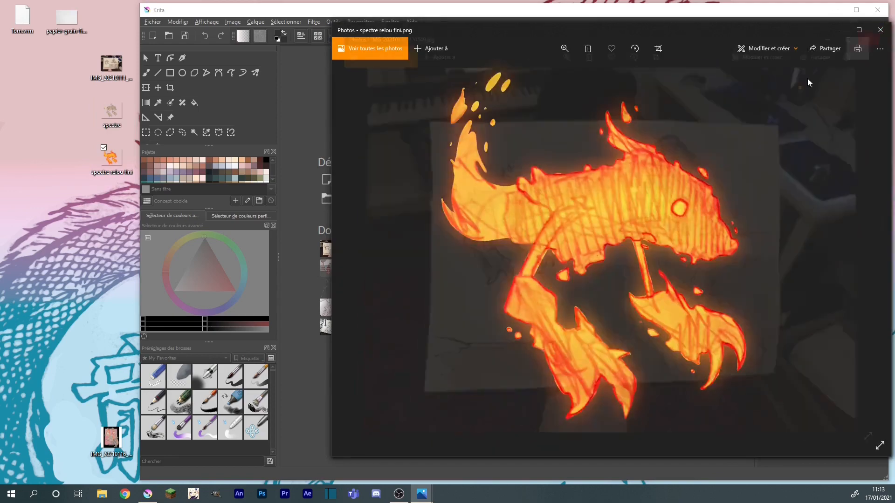
left_click(122, 446)
double_click(122, 447)
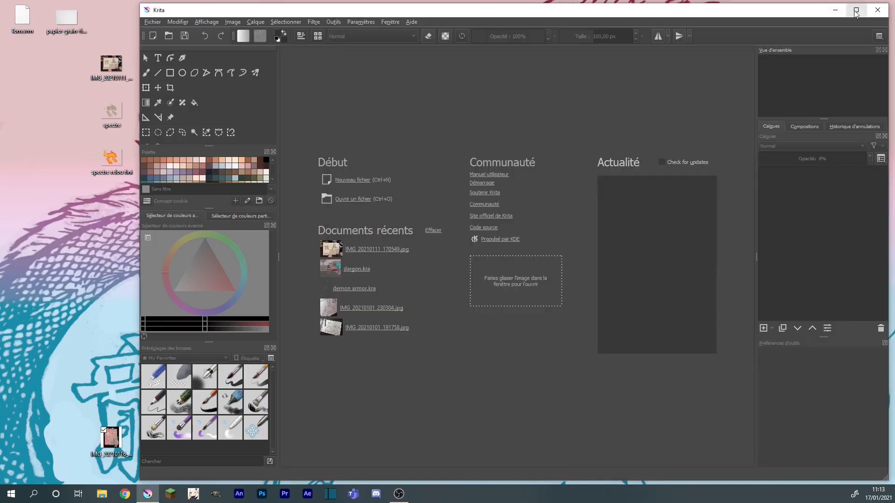
Open IMG_20210111_170549.jpg from the desktop as a document in Krita.
left_click_drag(68, 58, 511, 220)
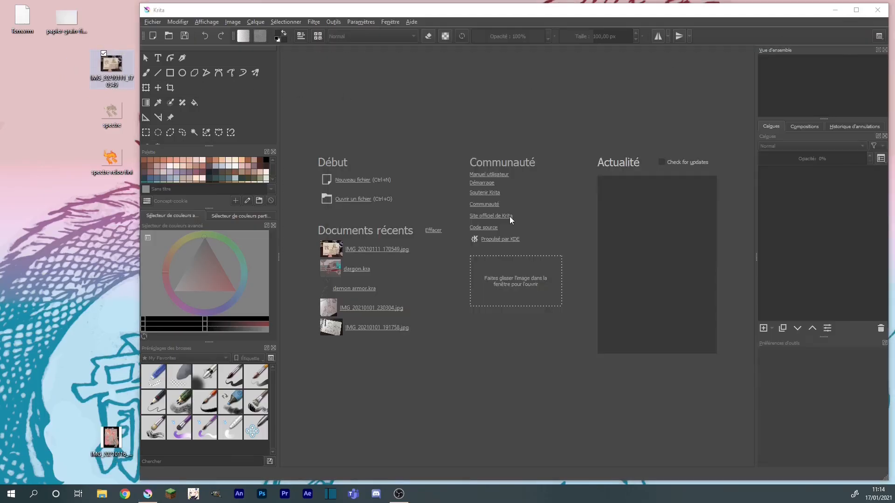
left_click_drag(559, 194, 554, 195)
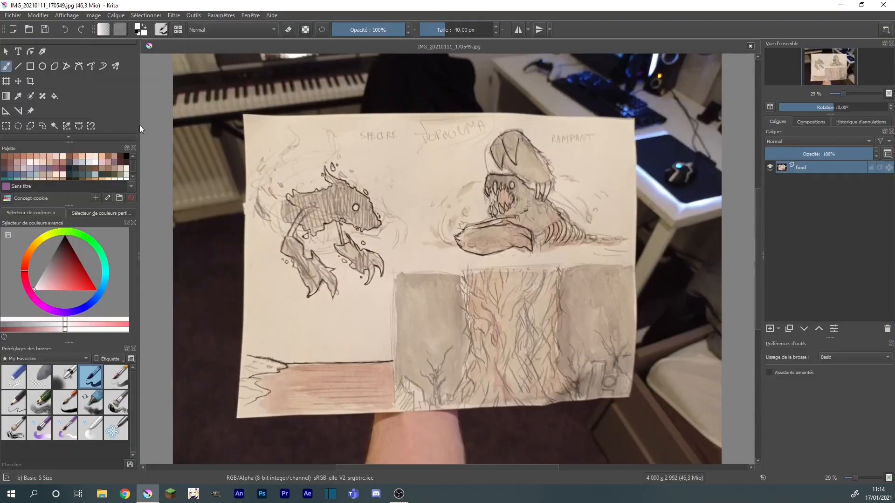
Crop the photo tightly around the spectre sketch, to about 1088 × 1183 px.
left_click(30, 81)
left_click_drag(240, 144, 406, 306)
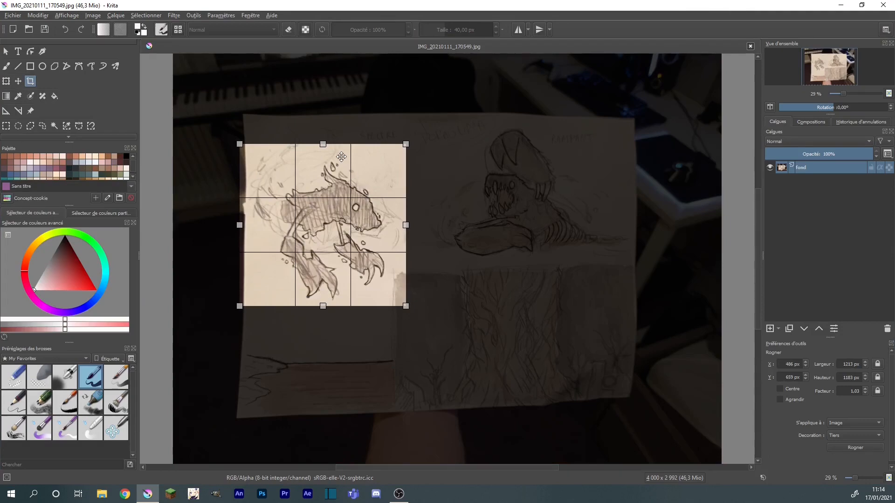
left_click_drag(323, 145, 323, 141)
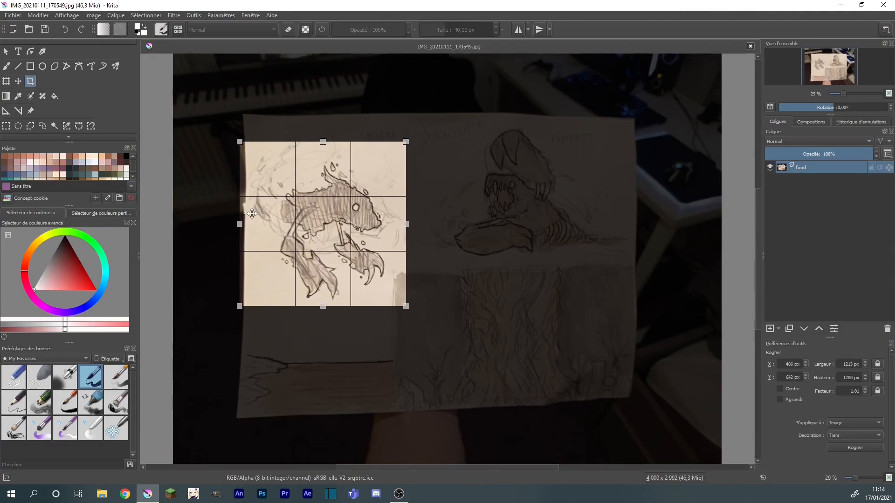
left_click_drag(241, 223, 250, 225)
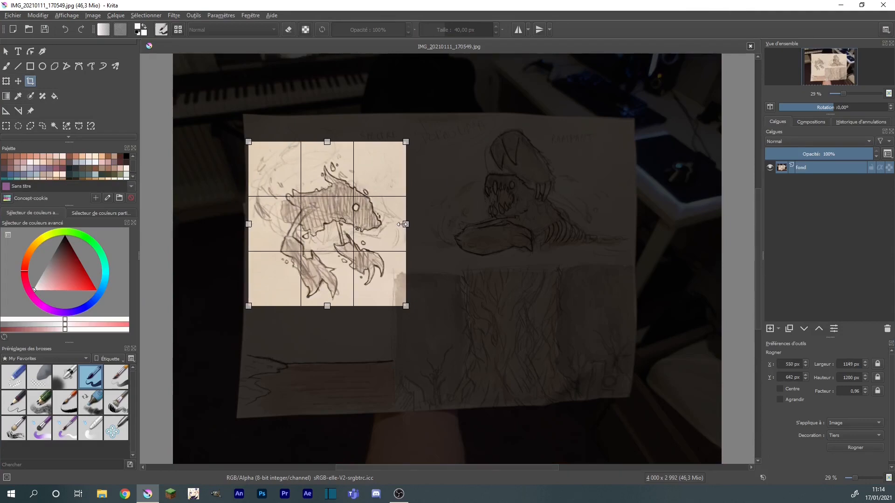
left_click_drag(403, 225, 399, 224)
left_click_drag(324, 306, 323, 303)
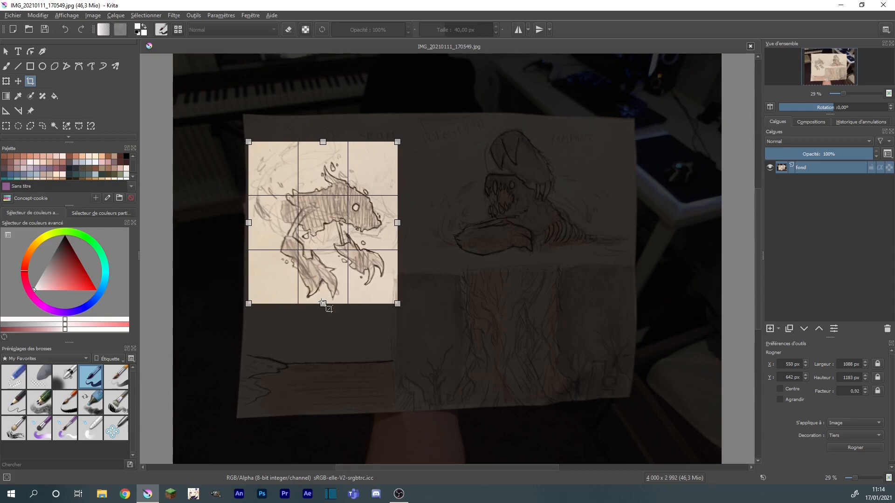
key("Return")
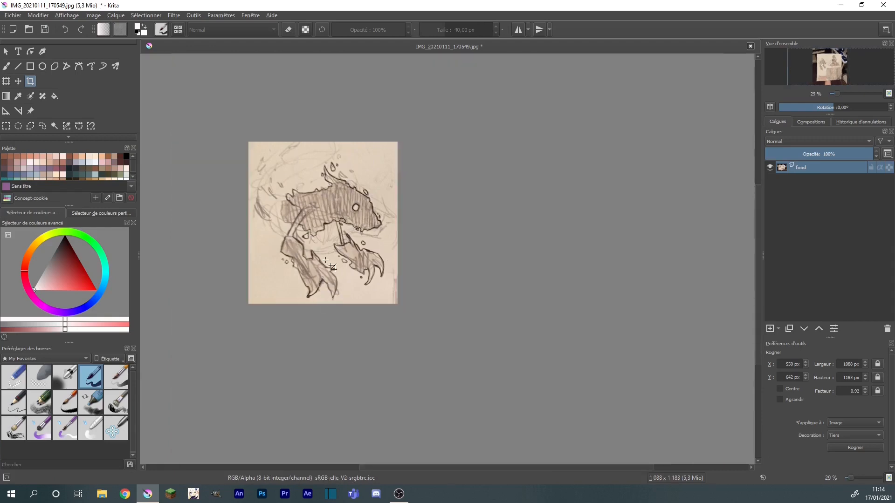
Add a paint layer above the cropped photo and cover it entirely with bright green using a large brush.
scroll(318, 224, "up", 4)
scroll(320, 221, "down", 1)
left_click_drag(320, 221, 393, 246)
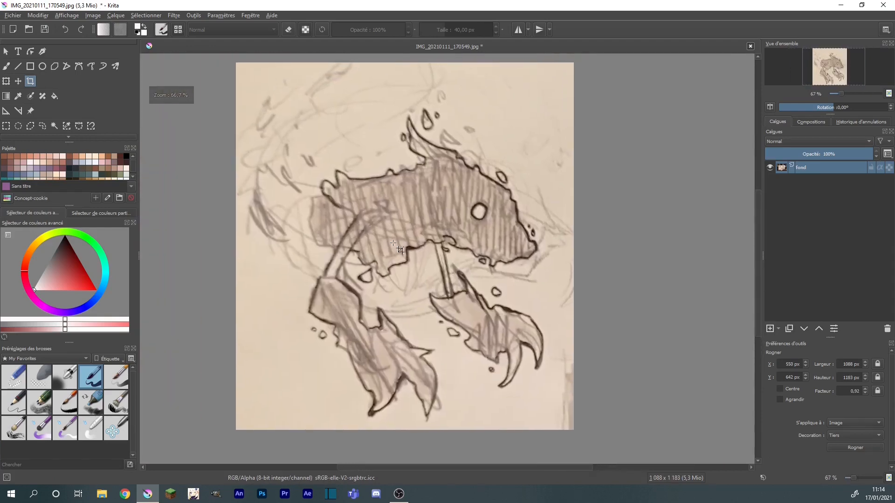
left_click(6, 67)
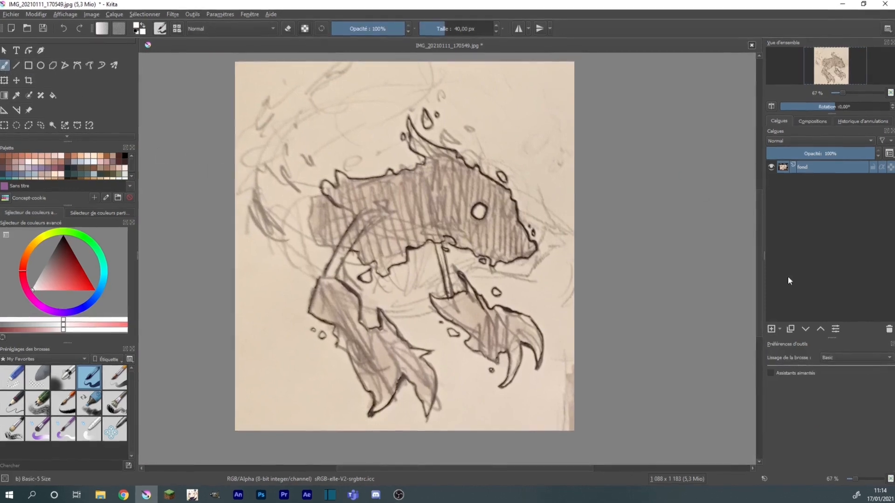
left_click(775, 330)
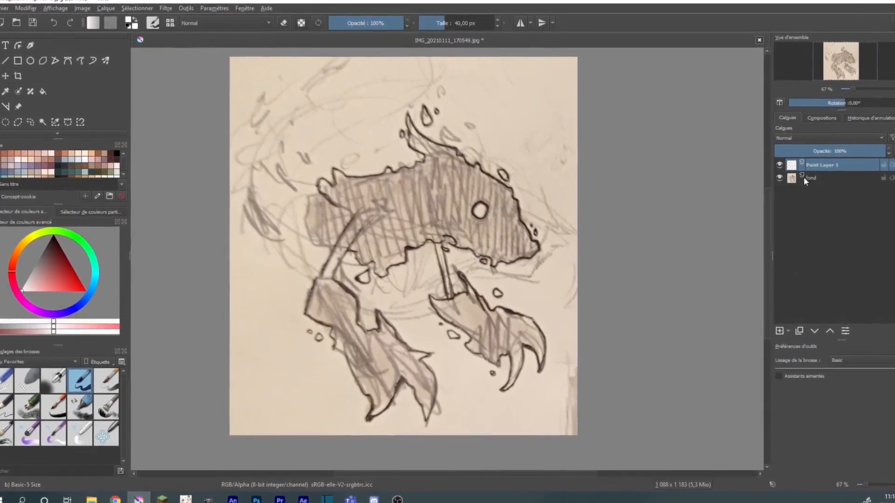
left_click(77, 243)
left_click(72, 293)
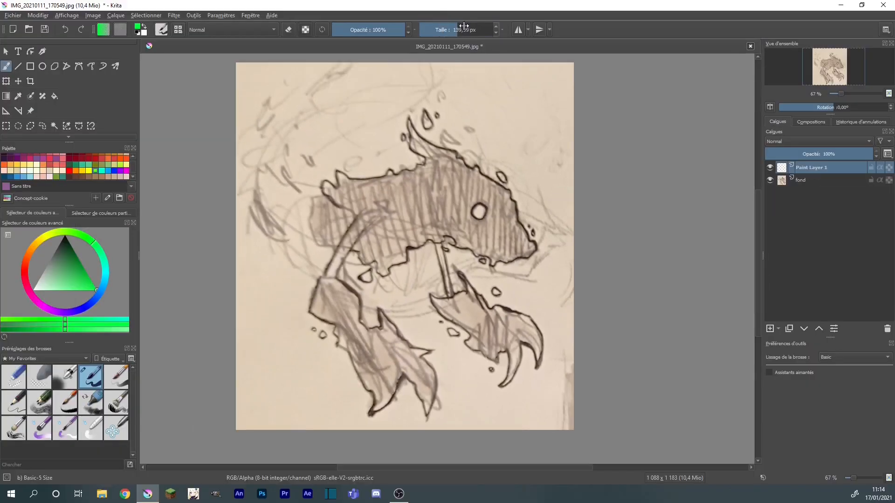
mouse_move(480, 100)
left_mouse_down()
mouse_move(437, 90)
mouse_move(579, 178)
mouse_move(564, 199)
mouse_move(633, 286)
mouse_move(537, 345)
mouse_move(383, 386)
mouse_move(508, 410)
left_mouse_up()
Set the brush size to about 60 px and lower the green layer's opacity to 39%.
left_click(448, 30)
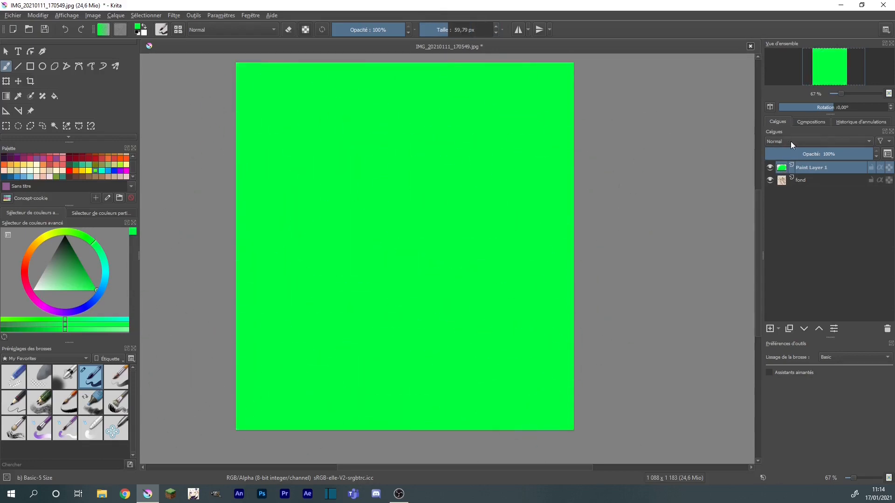
left_click_drag(820, 153, 808, 154)
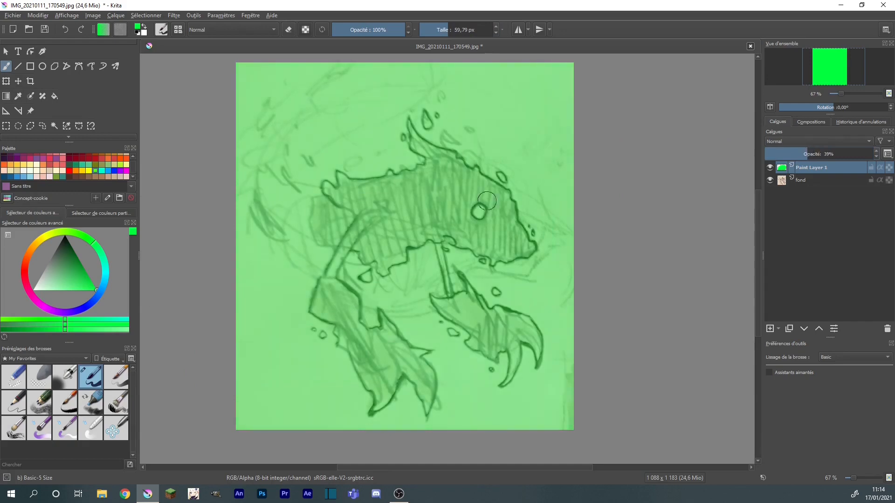
Erase the green over the spectre's pointed dorsal flame and the small drop beside it, using an 8.64 px brush.
scroll(437, 161, "up", 7)
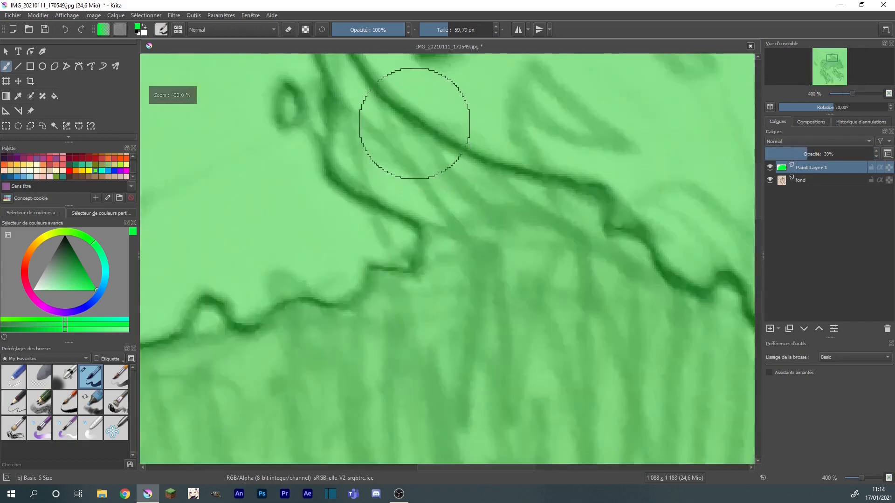
scroll(407, 134, "down", 3)
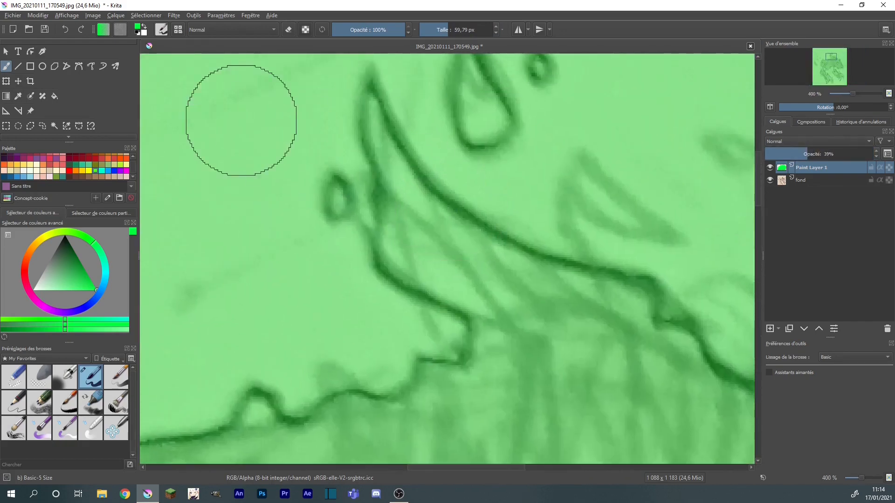
left_click(289, 30)
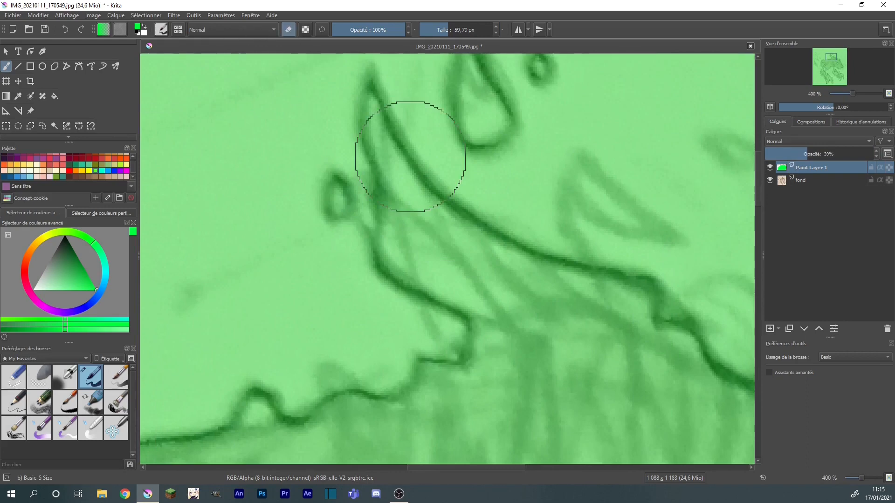
mouse_move(388, 196)
left_mouse_down()
mouse_move(371, 83)
mouse_move(602, 277)
mouse_move(383, 276)
mouse_move(446, 302)
mouse_move(652, 306)
mouse_move(606, 340)
left_mouse_up()
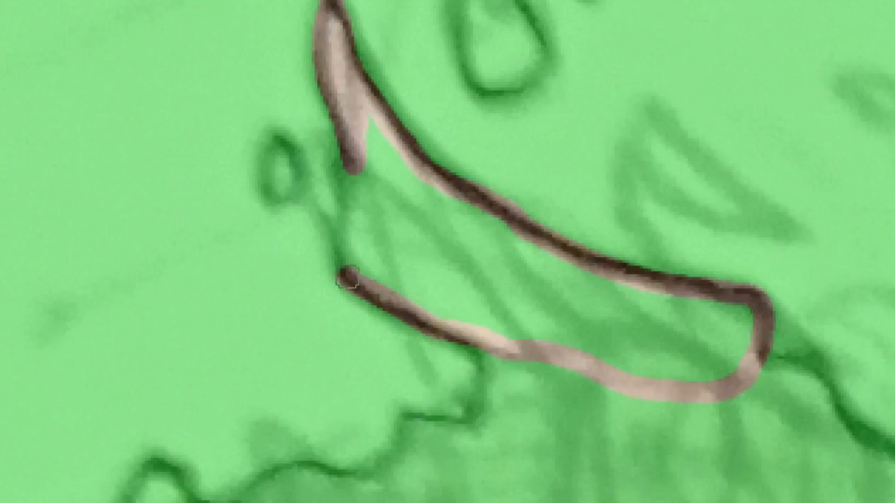
left_click_drag(466, 182, 576, 229)
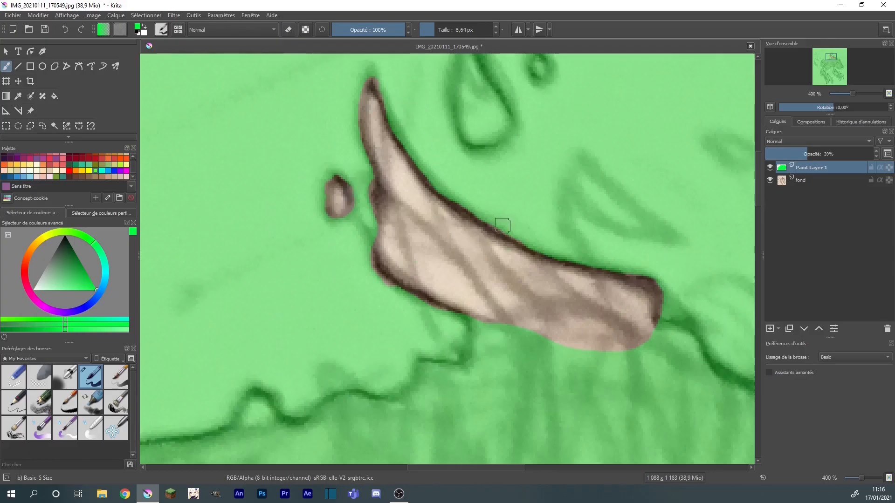
Set the green paint layer's opacity back to 100%.
scroll(576, 230, "down", 3)
scroll(480, 216, "down", 3)
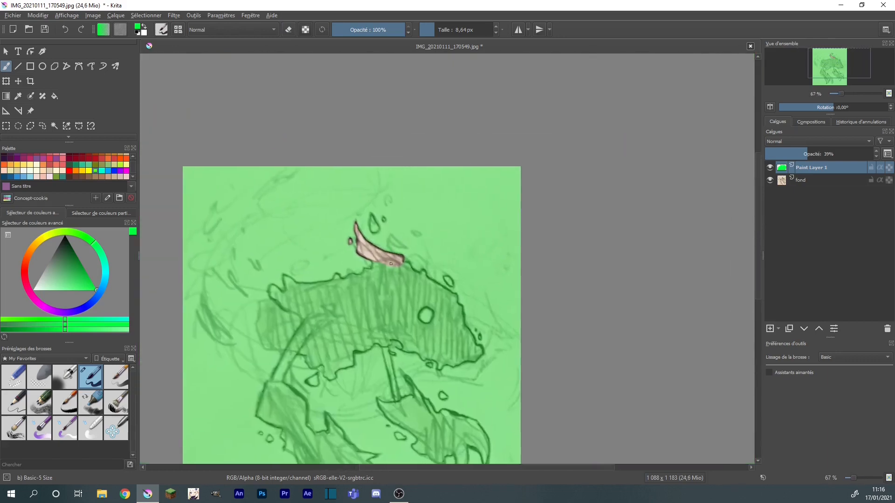
scroll(366, 271, "up", 5)
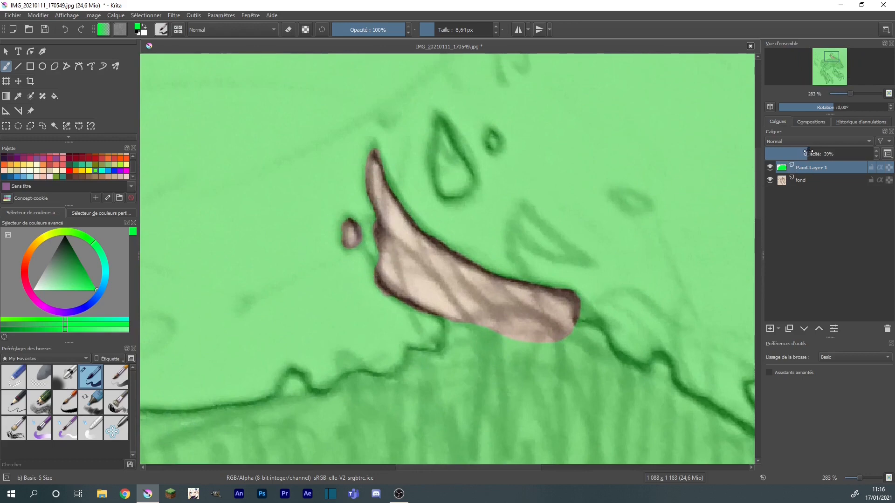
left_click_drag(806, 152, 872, 154)
Change the green paint layer's blending mode to Erase so it masks out the photo's background.
scroll(460, 206, "down", 5)
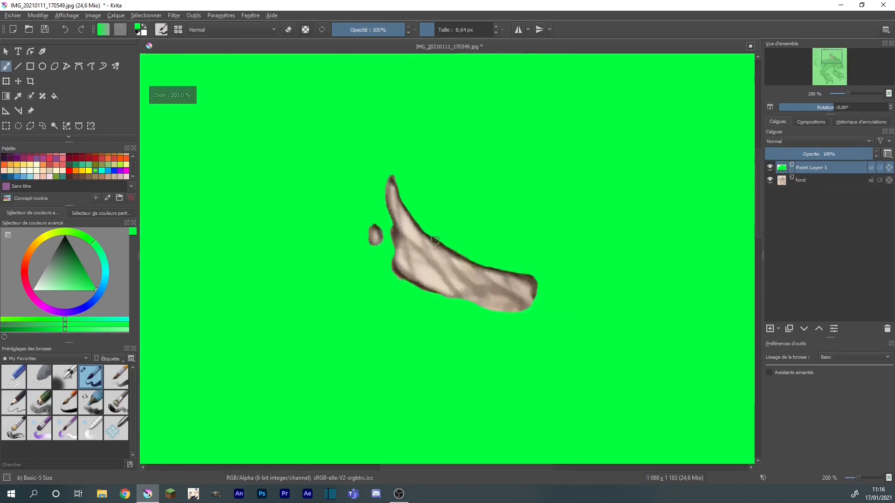
left_click_drag(460, 206, 469, 177)
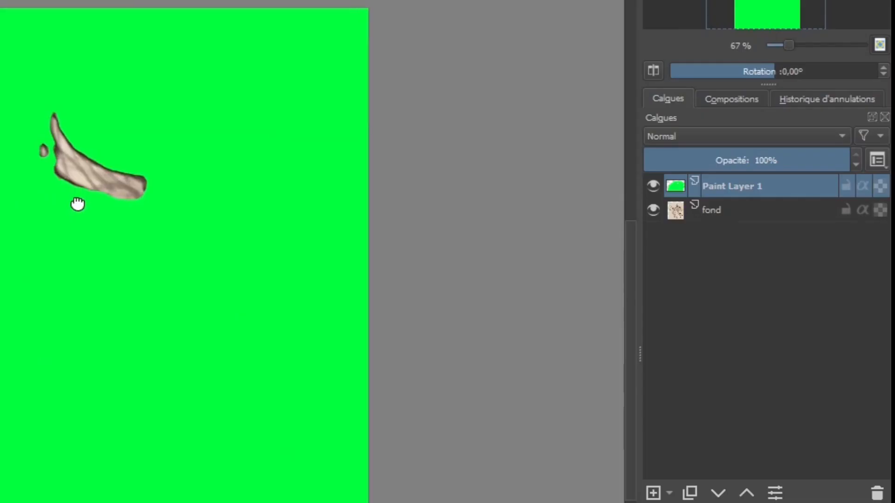
left_click_drag(78, 205, 84, 202)
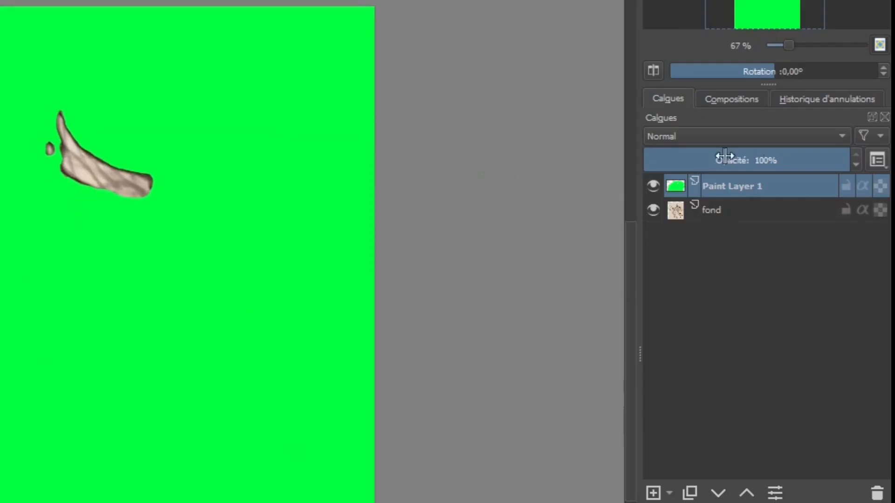
left_click(766, 138)
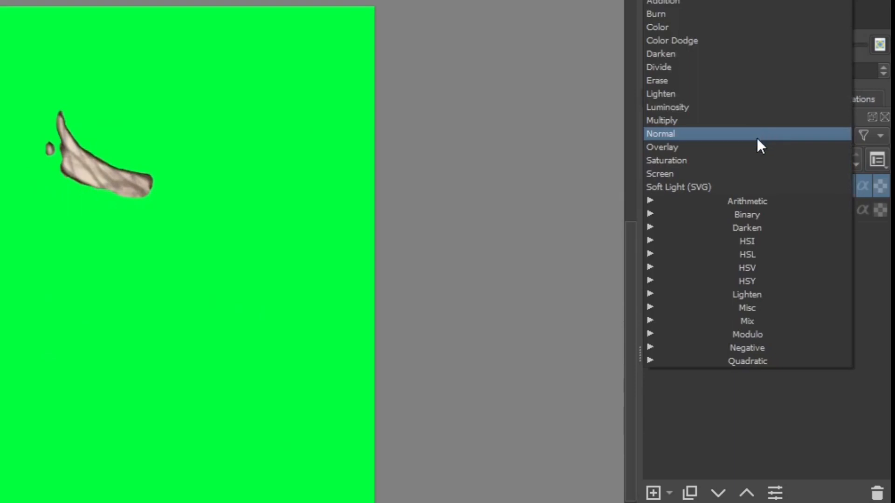
left_click(730, 82)
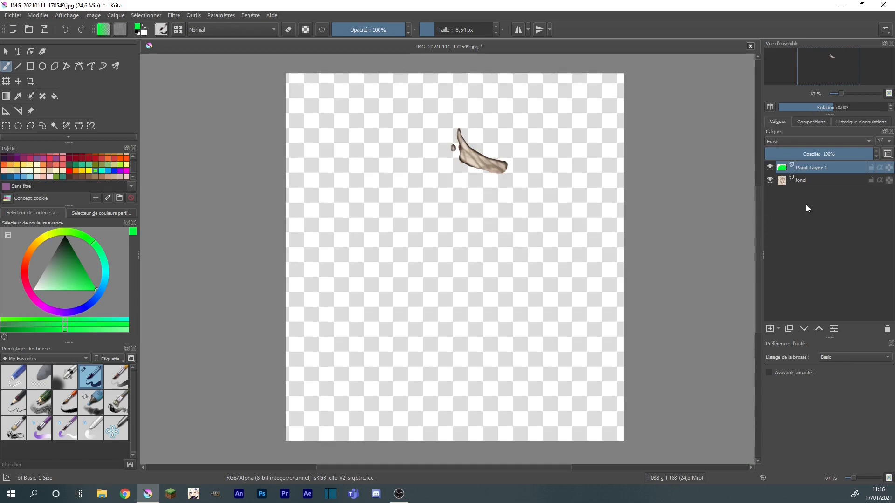
Toggle the green Erase layer's visibility off and on to compare the full photo with the masked result.
left_click(770, 168)
left_click(771, 168)
left_click(771, 168)
left_click(771, 169)
left_click(772, 169)
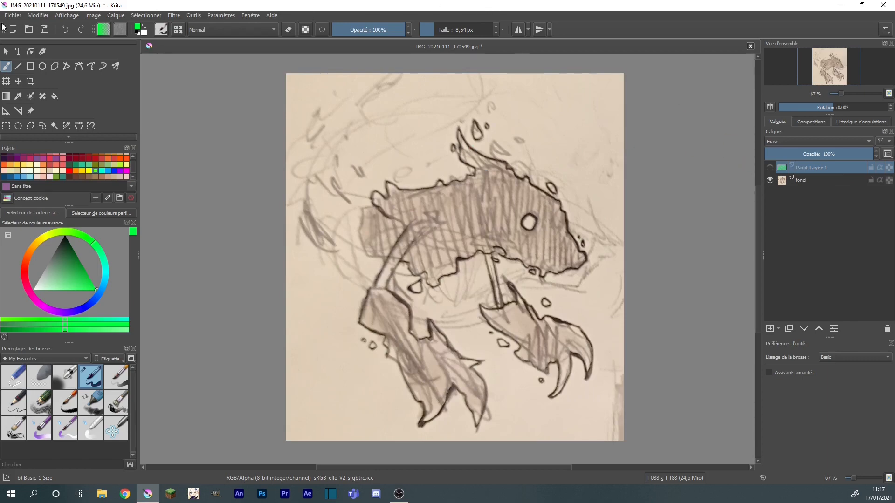
left_click(12, 15)
left_click(773, 165)
left_click(770, 167)
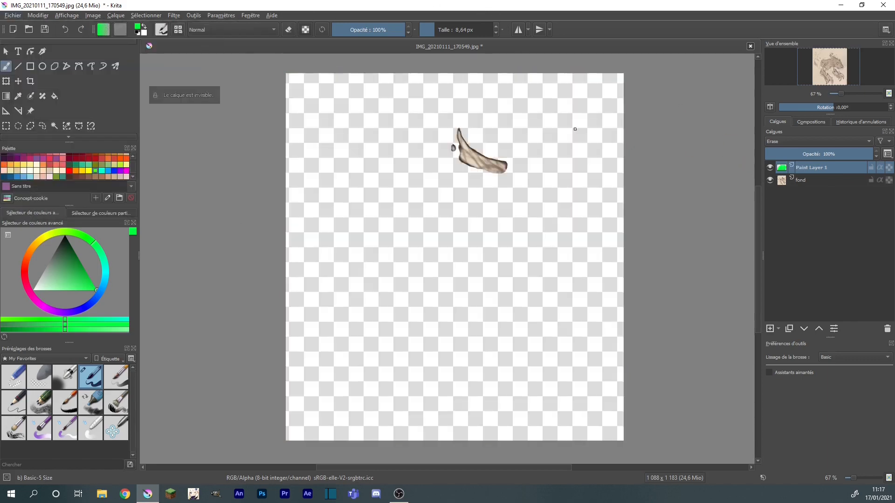
Set up an export of the masked image to the desktop with PNG as the file type.
left_click(12, 15)
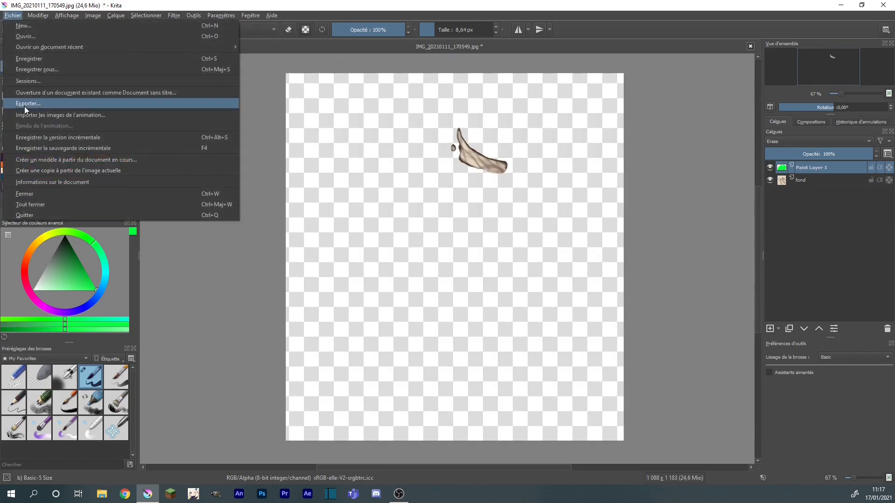
left_click(26, 104)
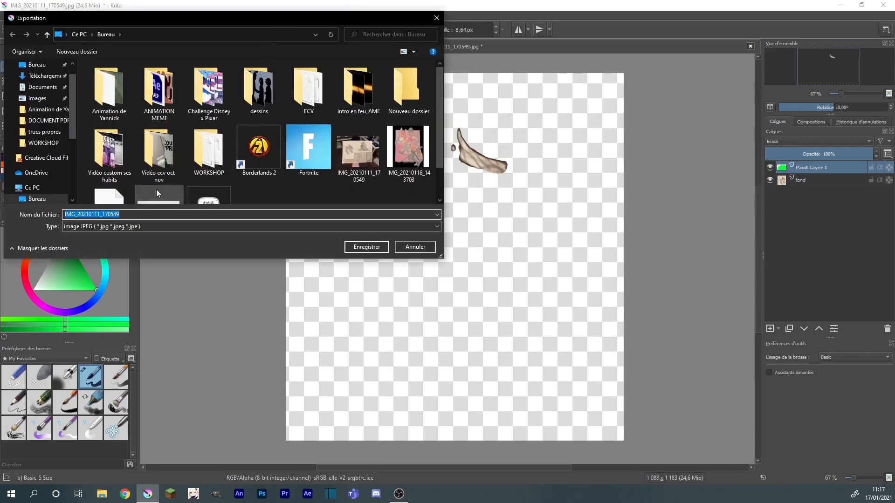
left_click(84, 226)
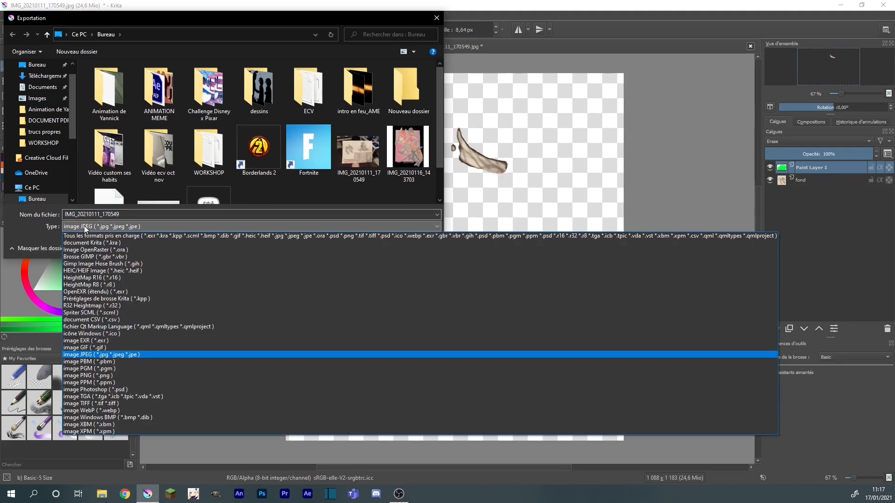
left_click(111, 376)
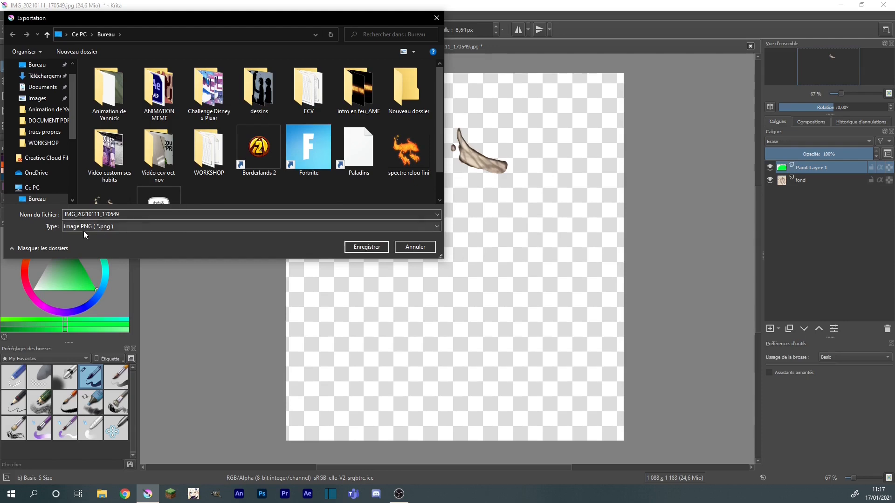
left_click(360, 250)
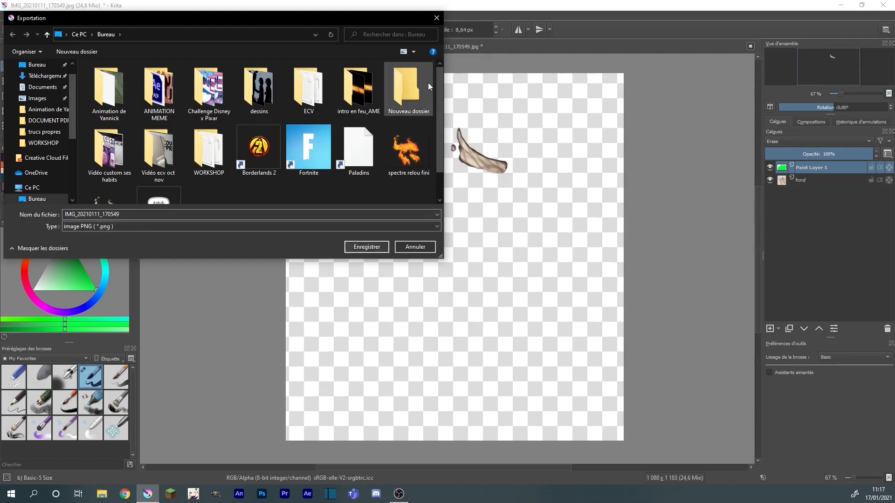
left_click(592, 364)
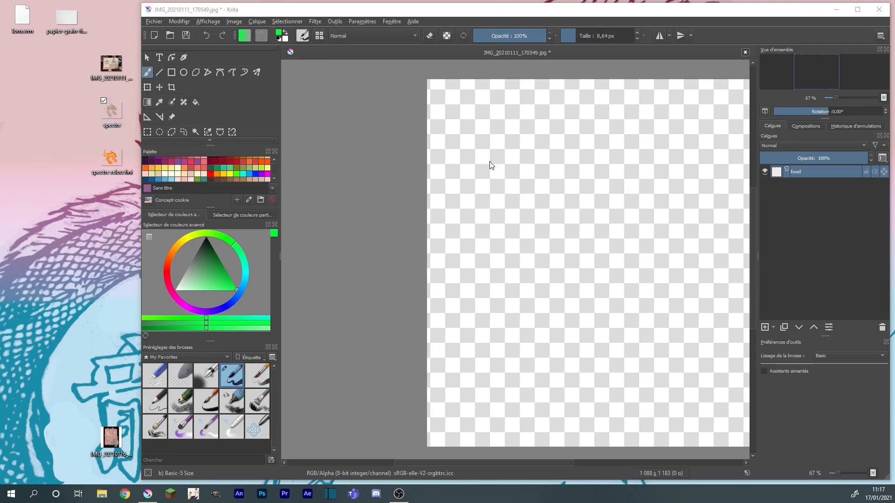
Insert the finished cut-out spectre.png from the desktop as a new layer and maximize the Krita window.
right_click(519, 161)
left_click(521, 173)
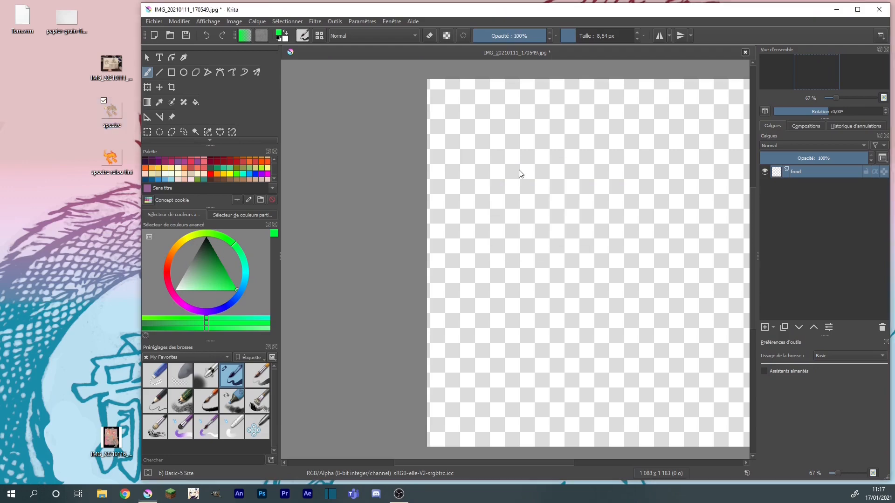
left_click(857, 9)
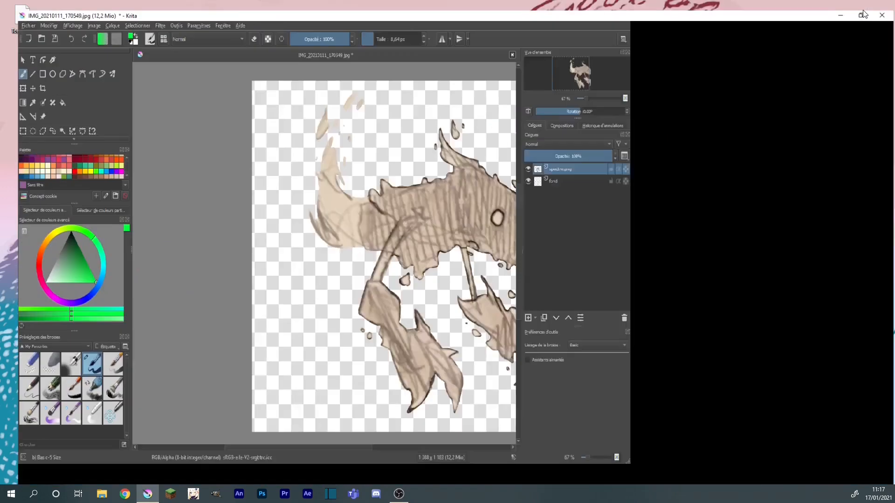
Move the spectre.png layer so the whole creature fits on the canvas, and delete the empty fond layer.
left_click(18, 81)
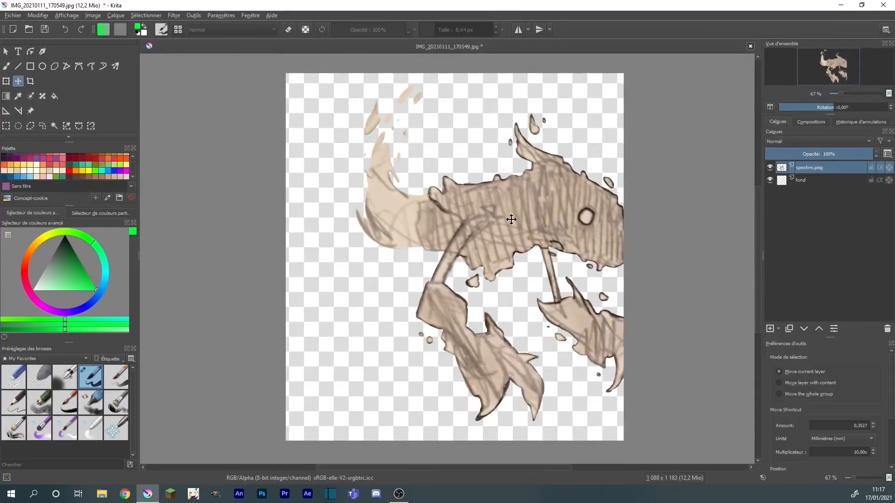
left_click_drag(511, 219, 487, 228)
left_click(811, 180)
key("shift+Delete")
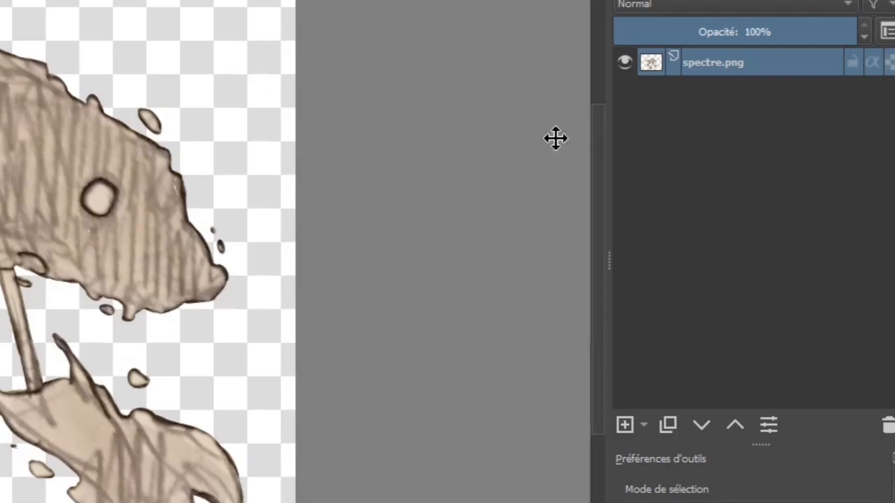
Duplicate the spectre.png layer and select the copy with its transparency locked.
left_click(668, 425)
left_click(699, 94)
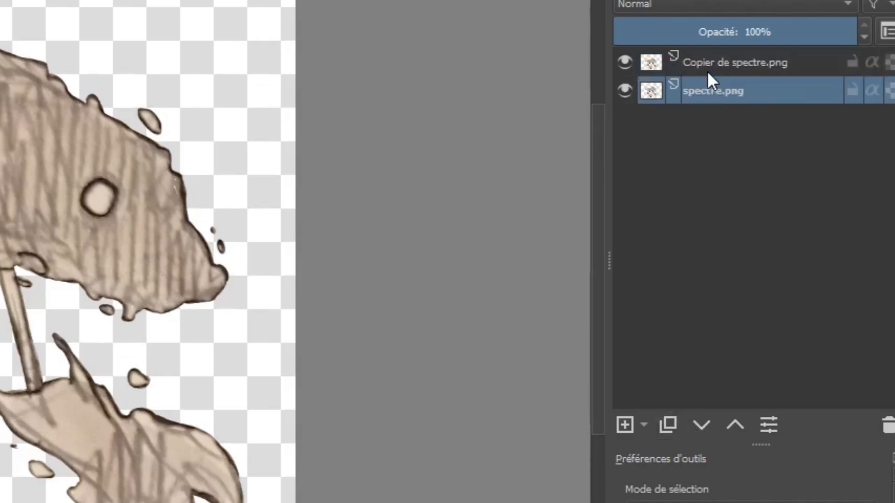
left_click(707, 72)
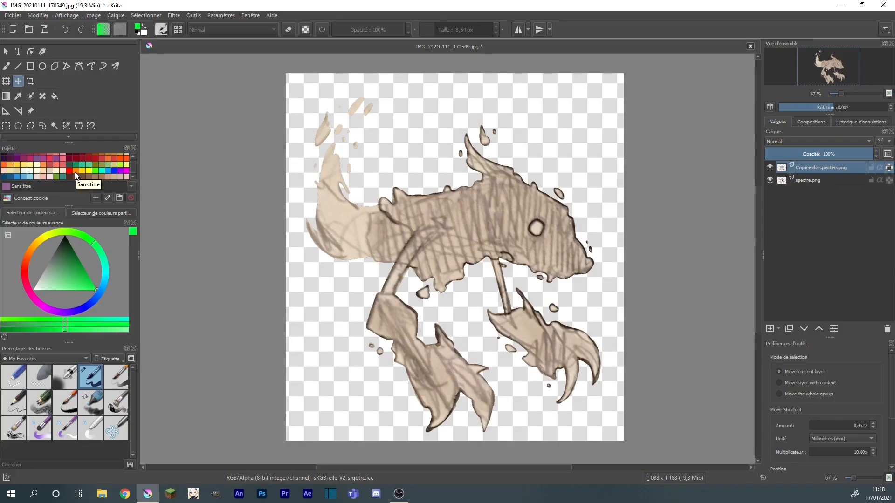
Paint the whole spectre on the copied layer in flat orange with a 380.07 px brush.
left_click(76, 172)
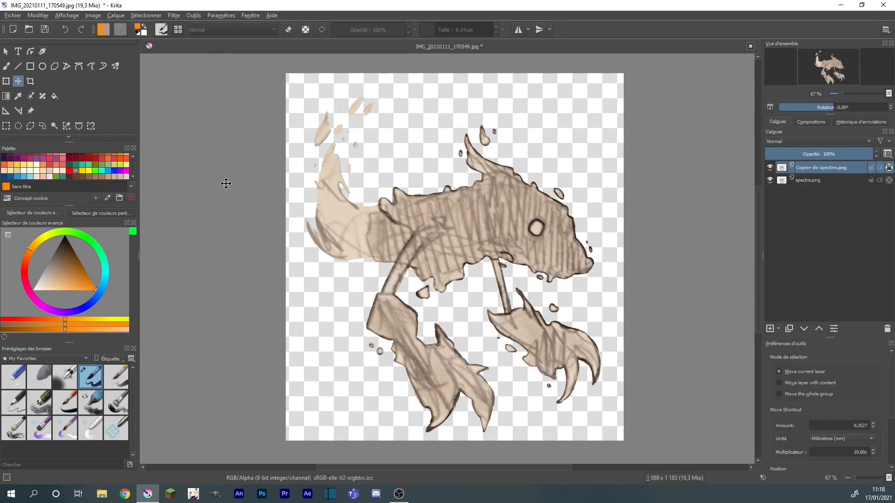
left_click(6, 66)
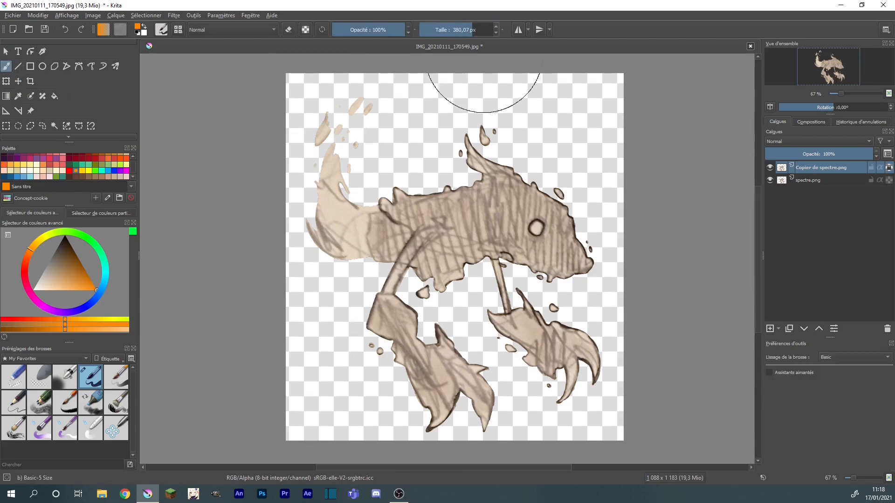
mouse_move(579, 206)
left_mouse_down()
mouse_move(544, 220)
mouse_move(566, 370)
mouse_move(504, 416)
mouse_move(434, 189)
left_mouse_up()
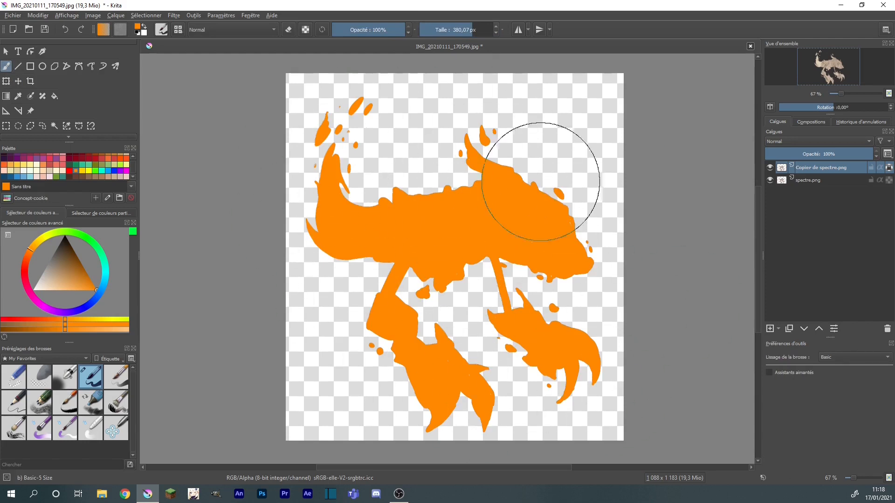
Change the orange layer's blending mode to Multiply so the pencil lines beneath show through.
left_click(7, 126)
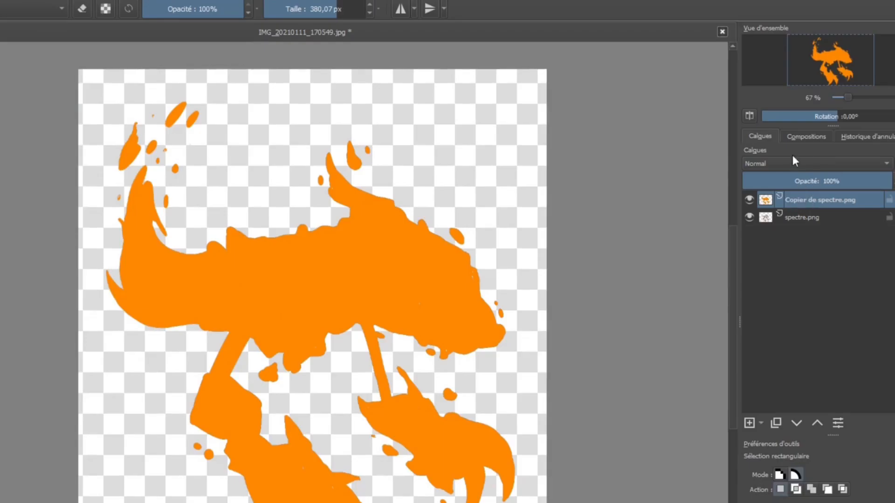
left_click(779, 161)
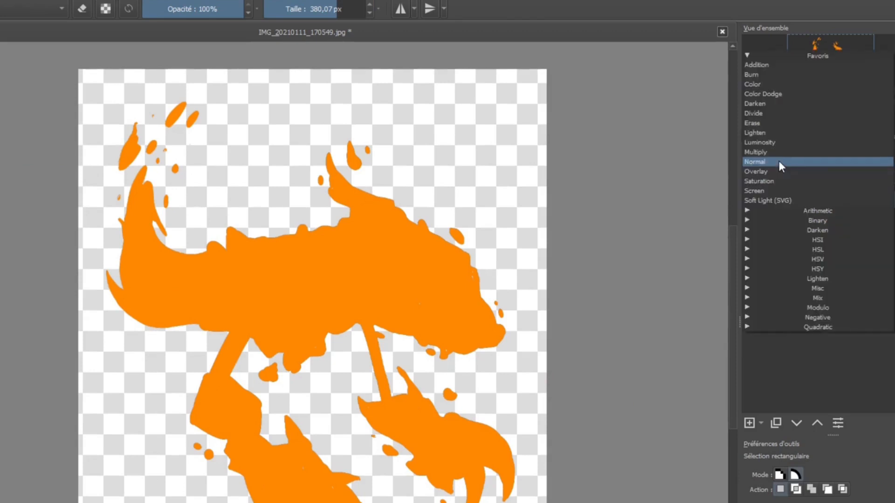
left_click(779, 155)
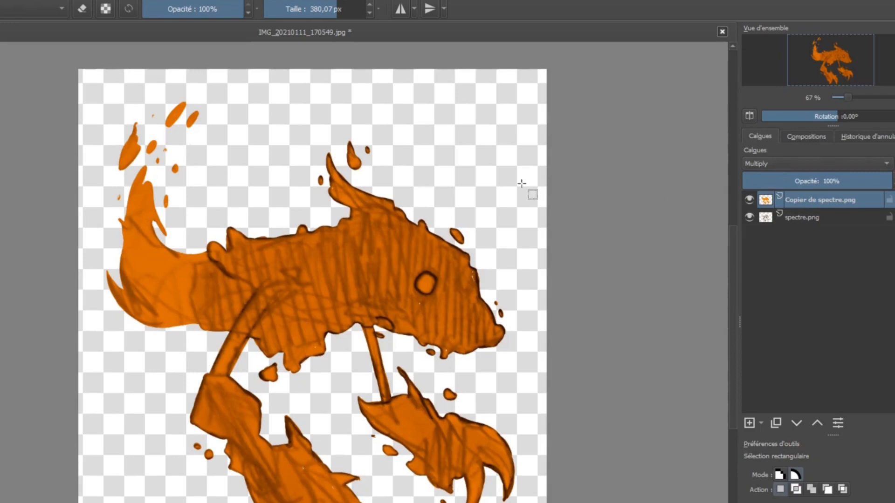
Set the brush size to 1000 px and lower the orange layer's opacity to 62%.
left_click(299, 5)
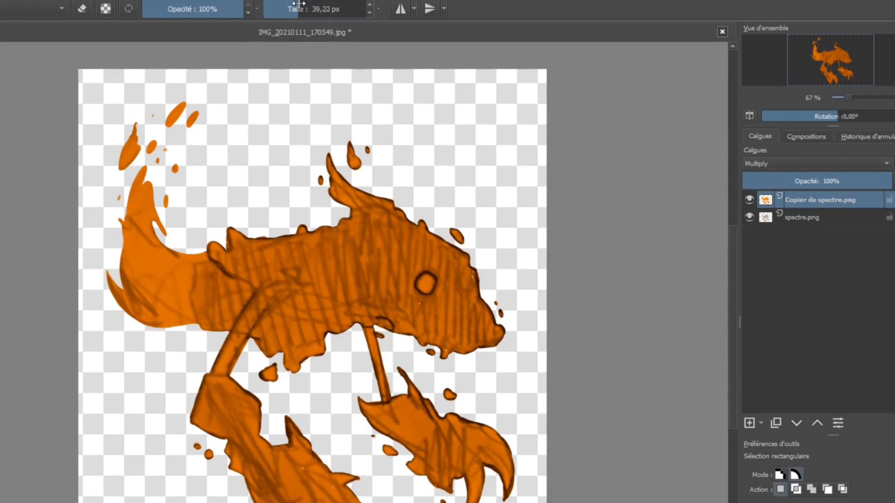
left_click_drag(299, 5, 443, 11)
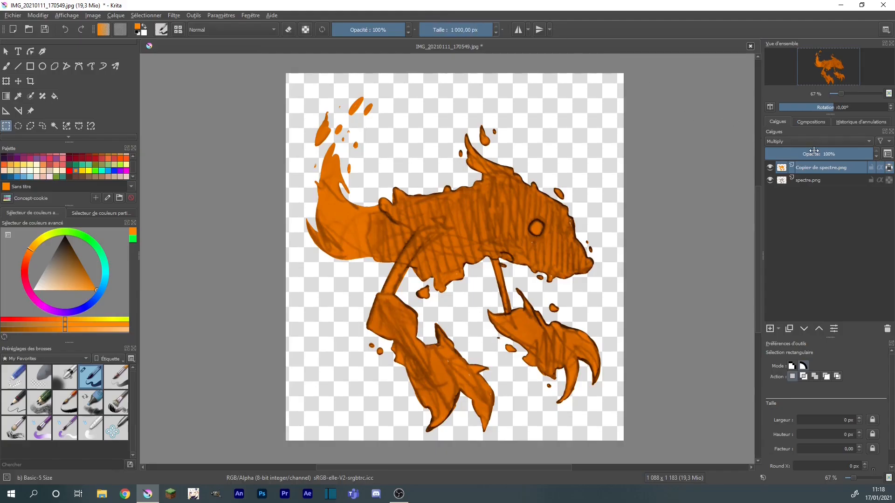
left_click_drag(814, 151, 831, 153)
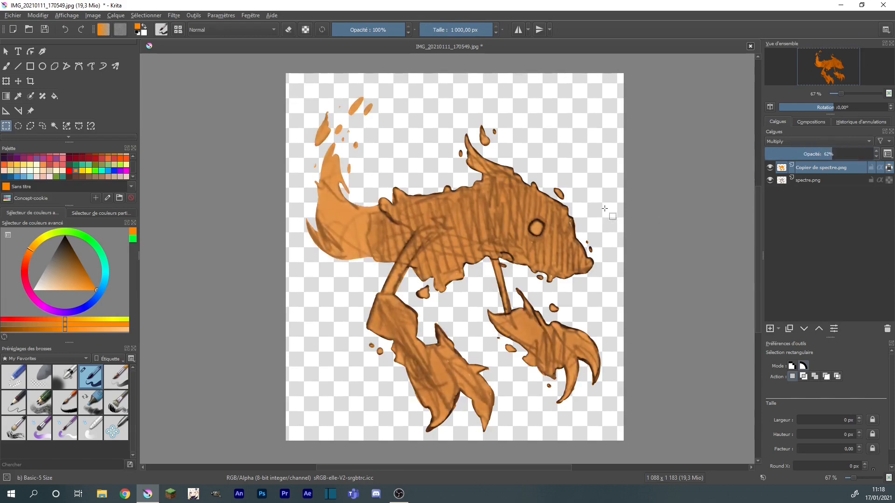
Duplicate the original spectre.png layer again and hide the orange copy above it.
left_click(812, 181)
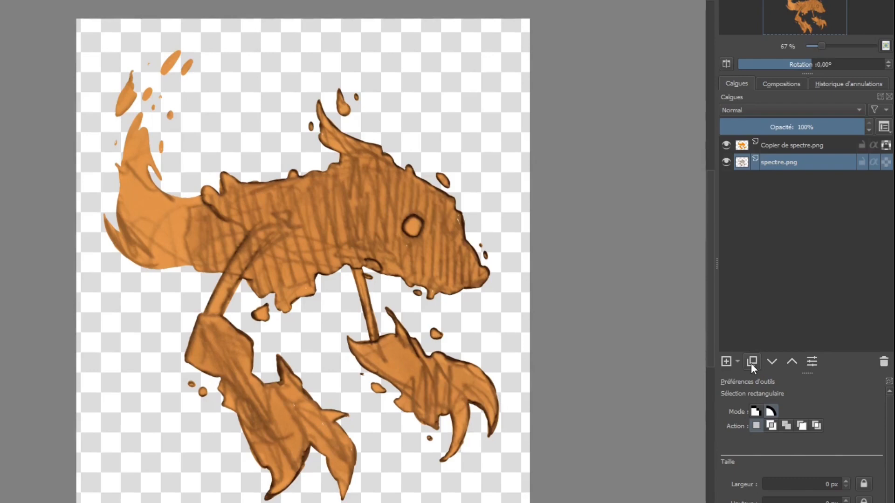
left_click(752, 362)
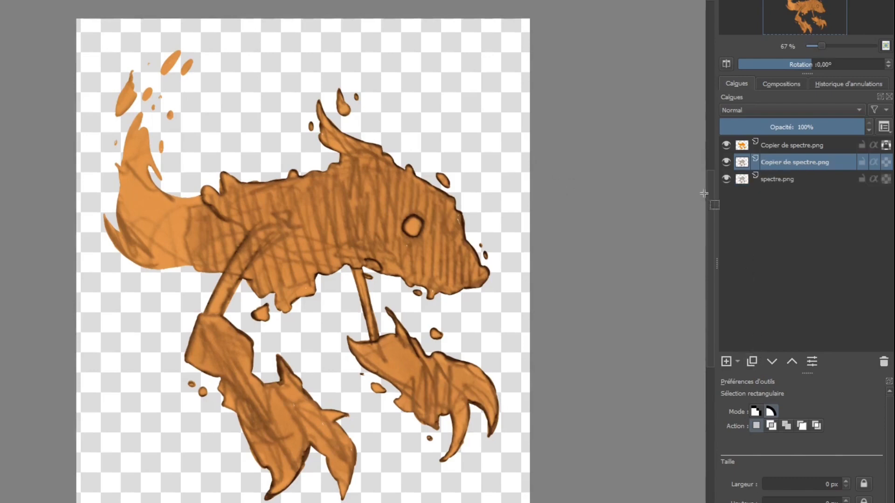
left_click(726, 146)
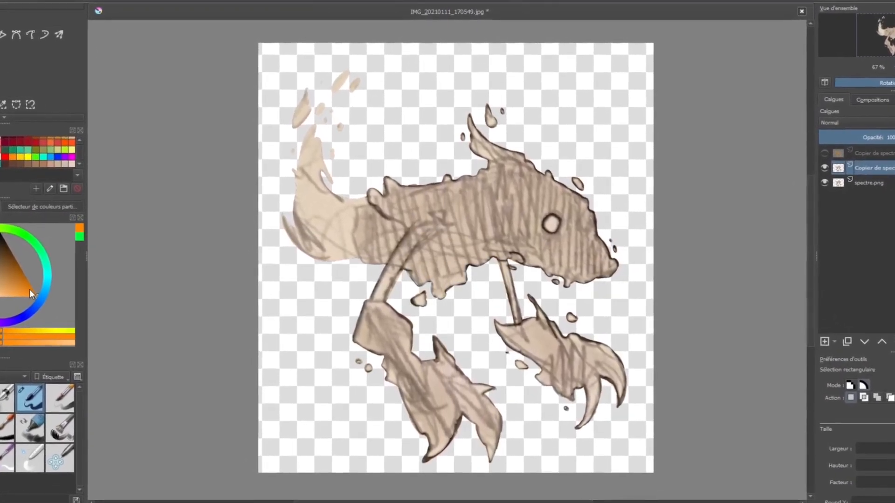
Paint the whole spectre on the new copy in flat golden yellow with the 1000 px brush.
scroll(13, 159, "up", 3)
left_click(45, 139)
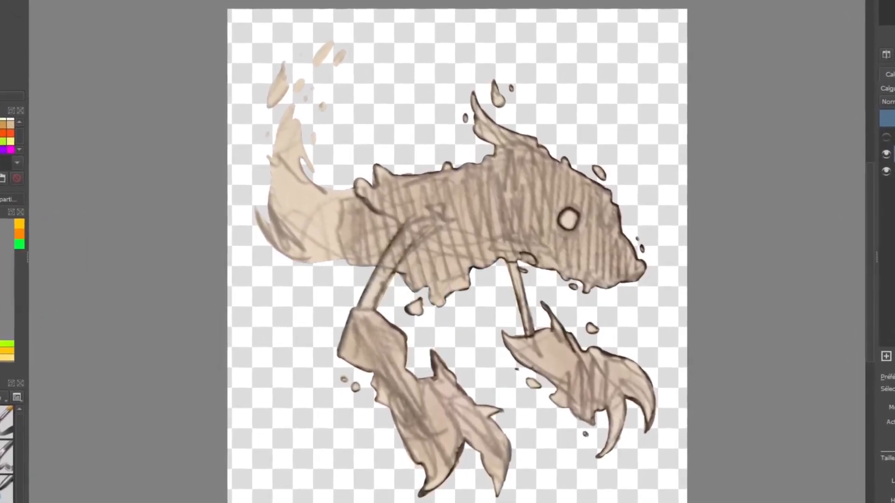
mouse_move(536, 254)
left_mouse_down()
mouse_move(530, 261)
mouse_move(358, 120)
mouse_move(439, 347)
left_mouse_up()
left_click(1, 51)
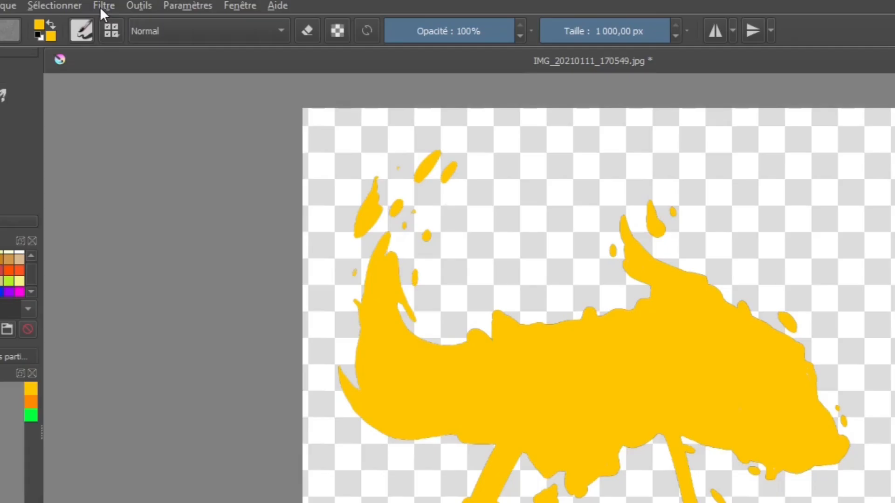
Apply a Gaussian blur with a 68.52 px horizontal and vertical radius to the yellow spectre layer.
left_click(172, 16)
mouse_move(215, 73)
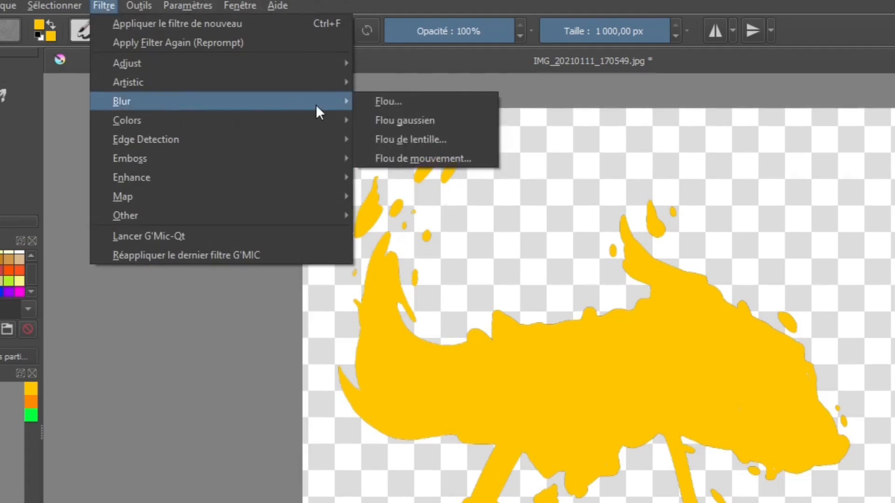
left_click(401, 122)
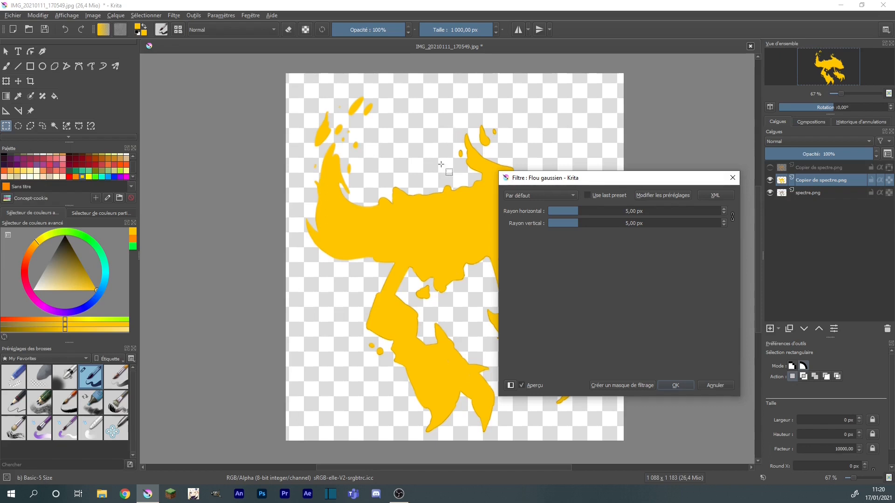
left_click_drag(593, 207, 619, 213)
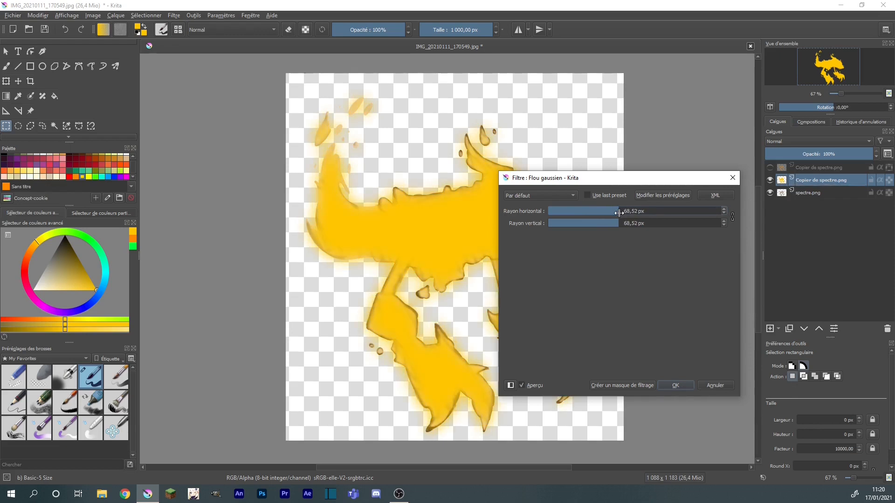
left_click(675, 386)
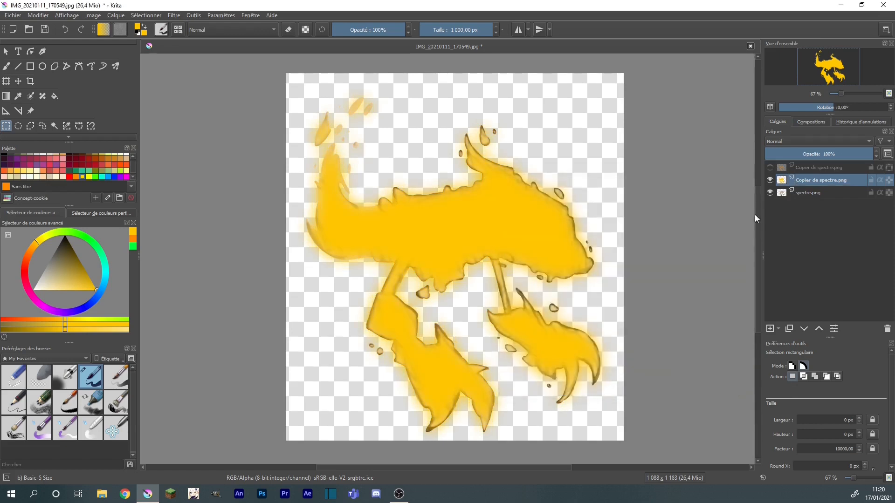
Show the orange copy over the blurred yellow layer, toggling it once to compare the glow.
left_click(770, 169)
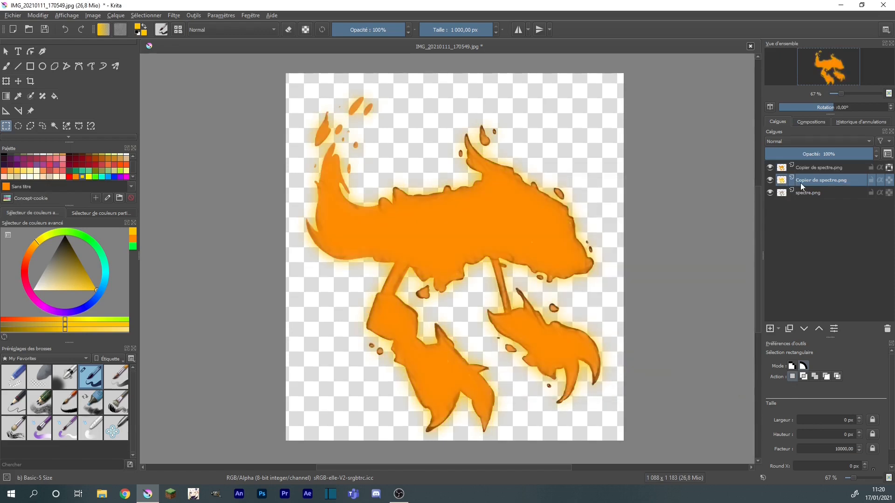
left_click(770, 167)
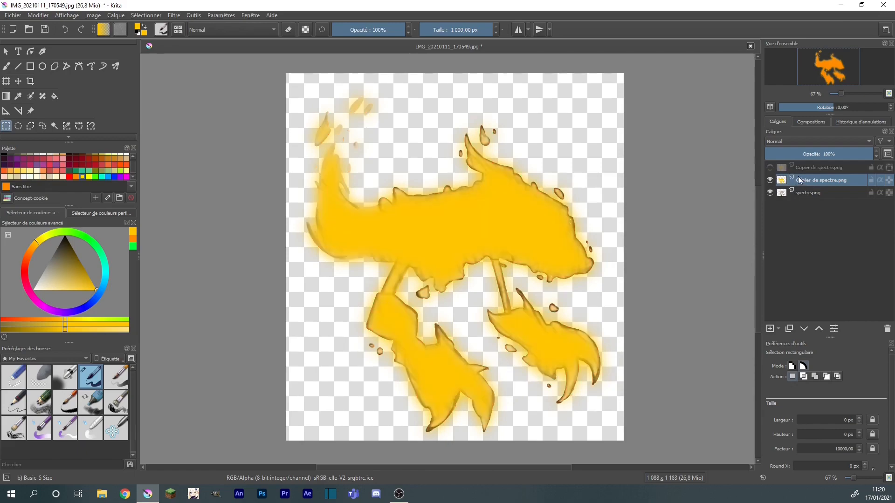
left_click(770, 167)
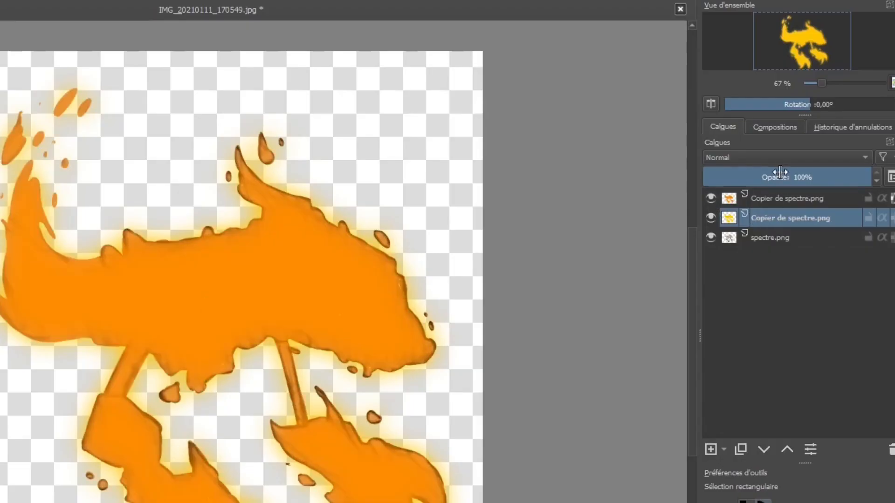
Lower the blurred yellow layer's opacity to 29% and set the orange Multiply layer's opacity to 62%.
left_click_drag(781, 172, 753, 174)
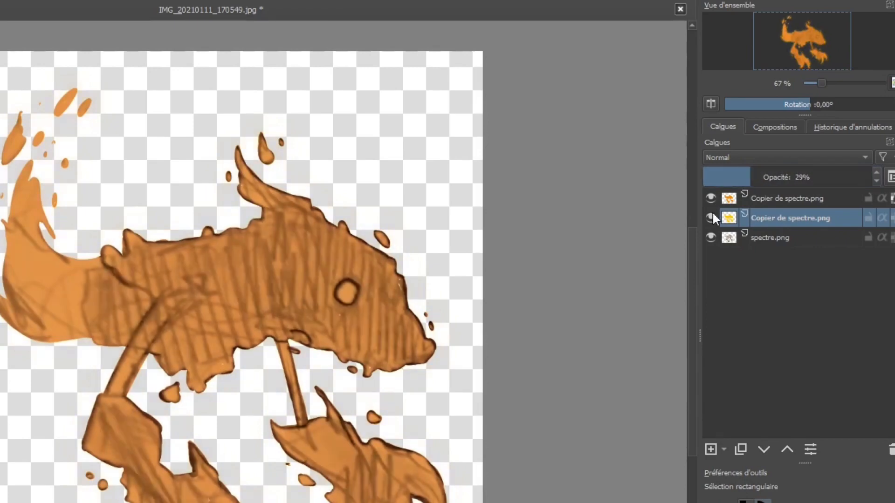
left_click(711, 198)
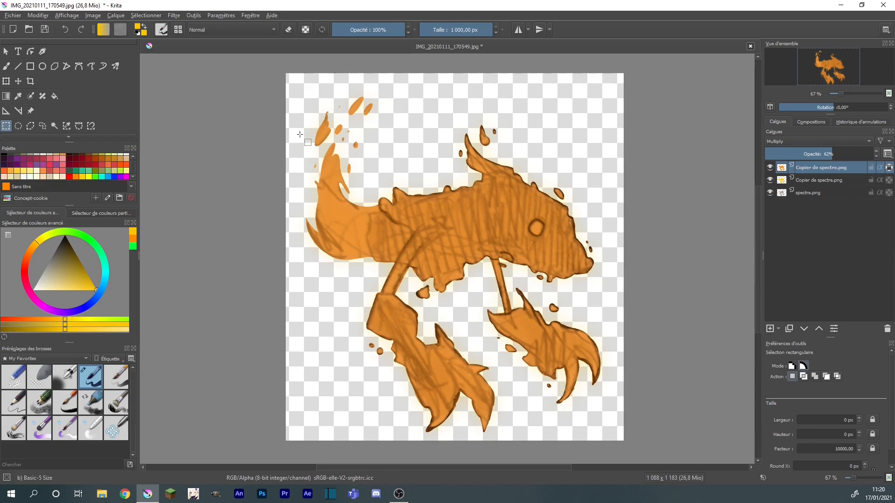
Switch to the Freehand Brush with the Airbrush Soft preset and adjust its size for painting highlights.
left_click(6, 66)
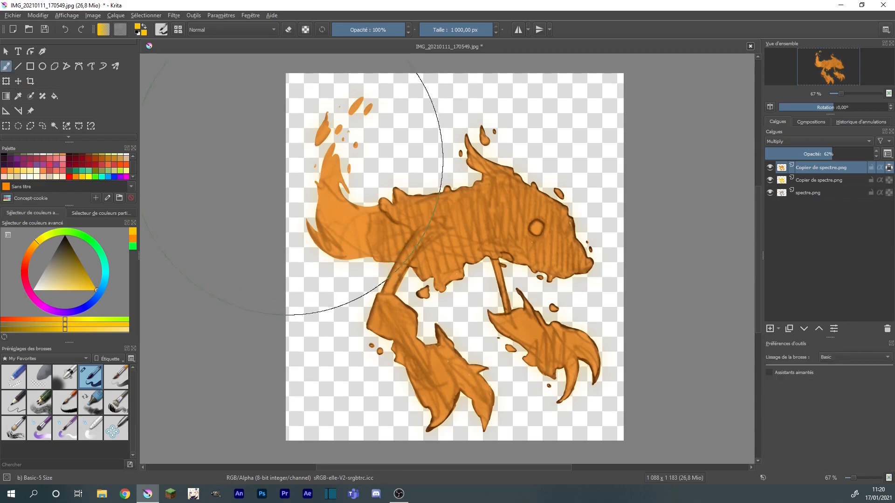
right_click(300, 214)
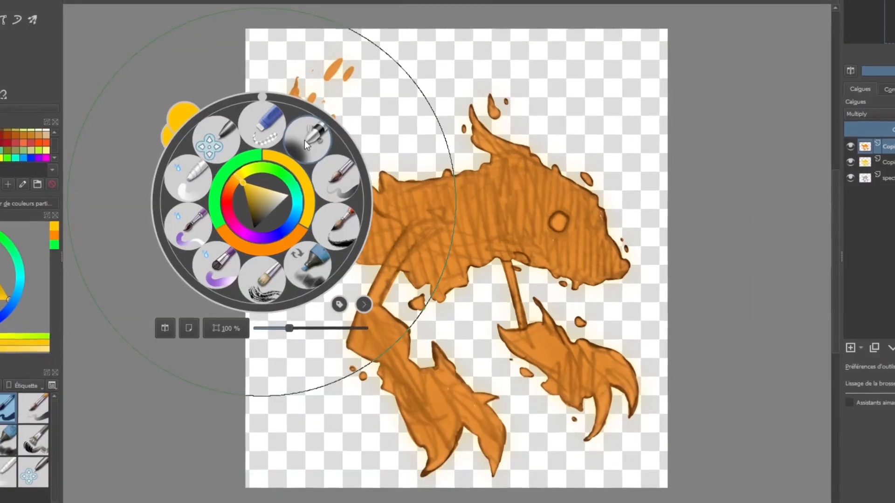
left_click(337, 166)
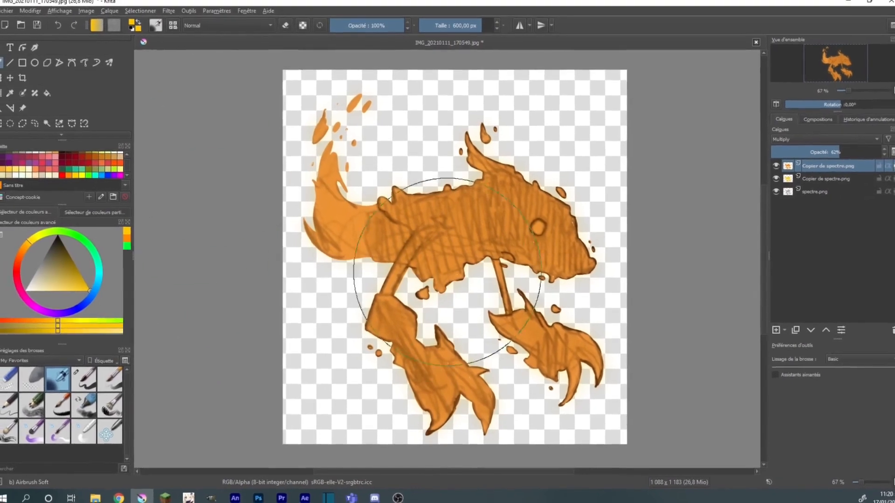
left_click_drag(456, 29, 464, 30)
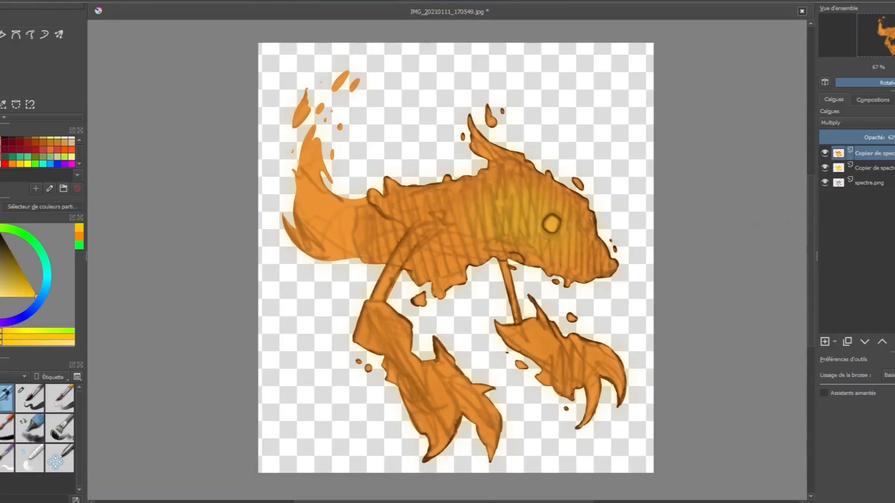
Airbrush yellow highlights over the spectre's body, tail and both claws on the orange Multiply layer, toggling the blurred yellow layer once to compare.
left_click(824, 167)
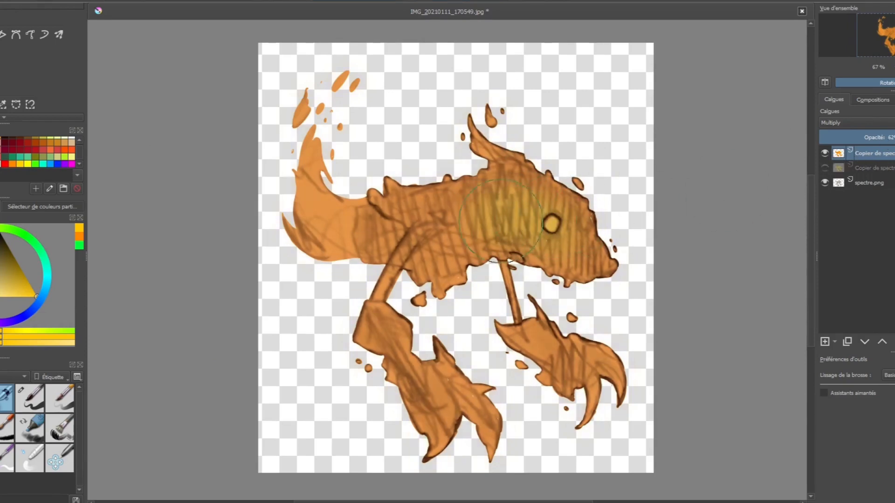
left_click(825, 168)
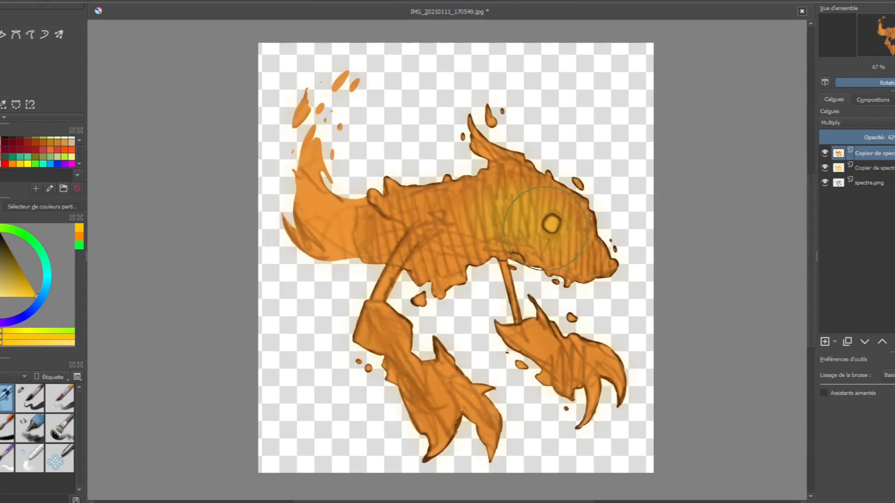
mouse_move(451, 225)
left_mouse_down()
mouse_move(411, 227)
mouse_move(417, 243)
mouse_move(434, 246)
mouse_move(438, 227)
mouse_move(549, 218)
left_mouse_up()
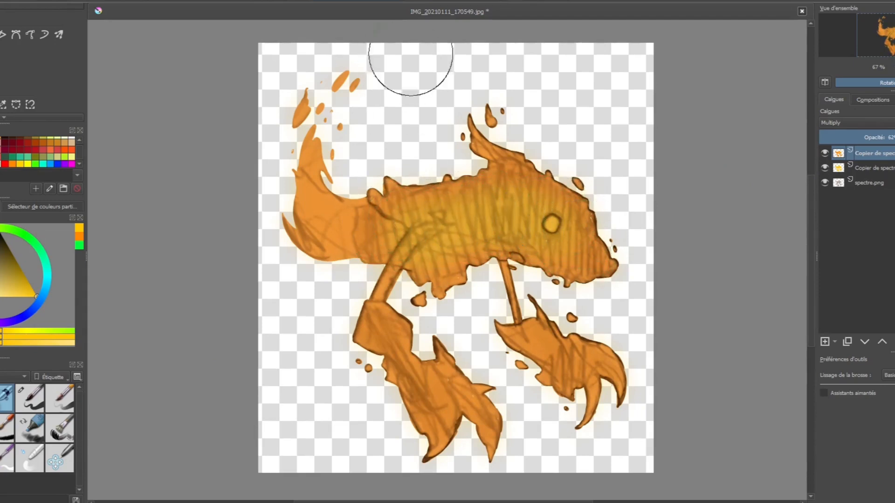
mouse_move(359, 226)
left_mouse_down()
mouse_move(329, 222)
mouse_move(316, 196)
left_mouse_up()
left_click_drag(383, 334, 442, 413)
mouse_move(529, 334)
left_mouse_down()
mouse_move(580, 376)
mouse_move(606, 359)
left_mouse_up()
left_click(425, 231, "ctrl")
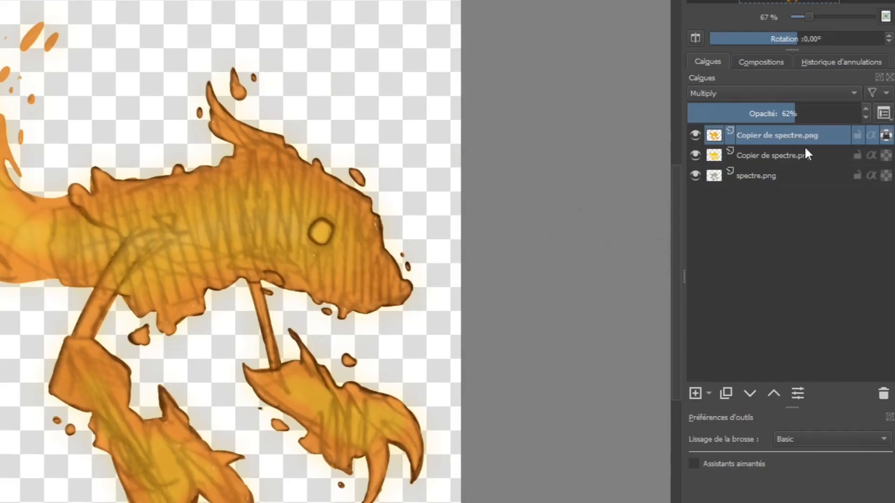
Duplicate the blurred yellow layer to strengthen the glow around the spectre.
right_click(124, 153)
left_click(271, 48)
left_click(760, 157)
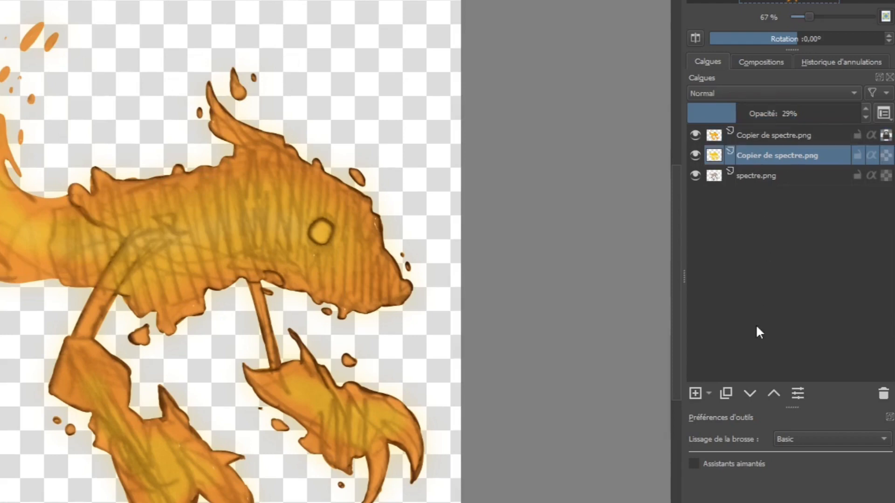
left_click(728, 393)
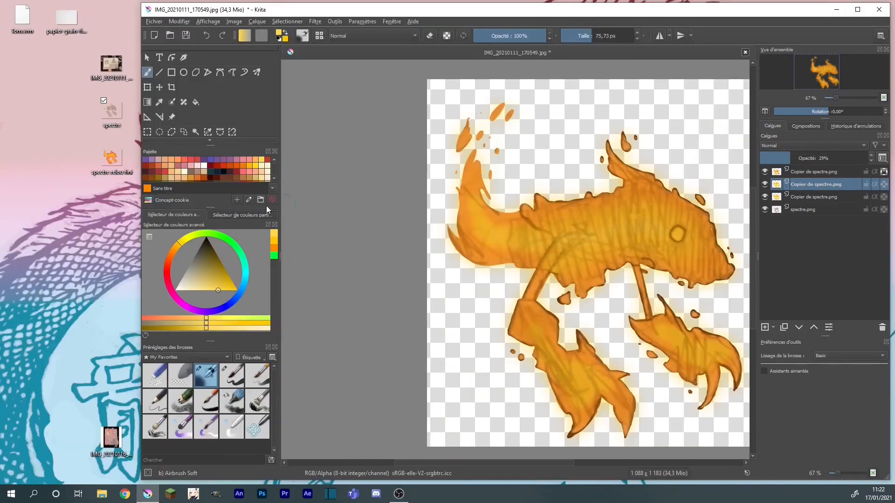
Open the finished spectre relou fini image from the desktop as a colour reference, and return to the maximized Krita window.
double_click(114, 163)
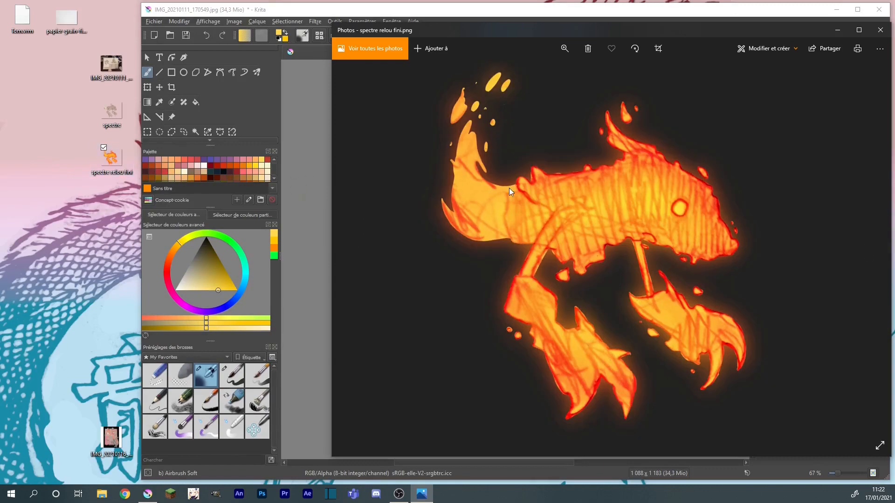
left_click(837, 30)
left_click(841, 13)
left_click(148, 494)
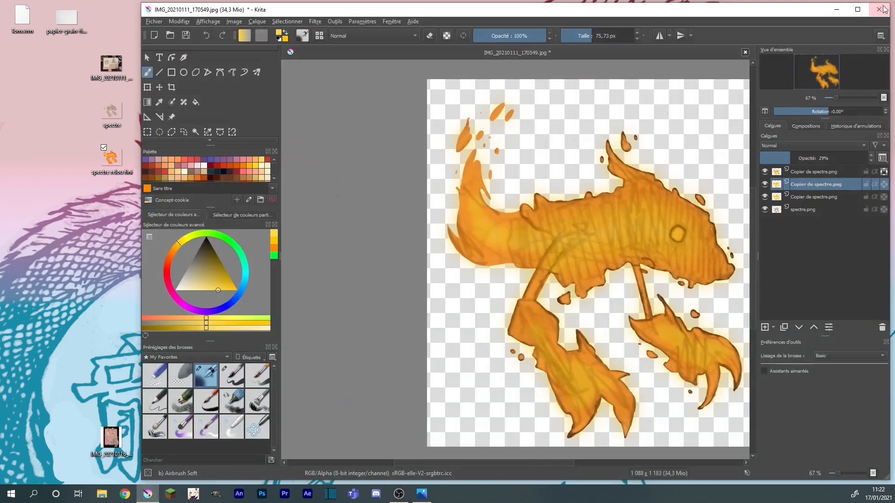
left_click(858, 9)
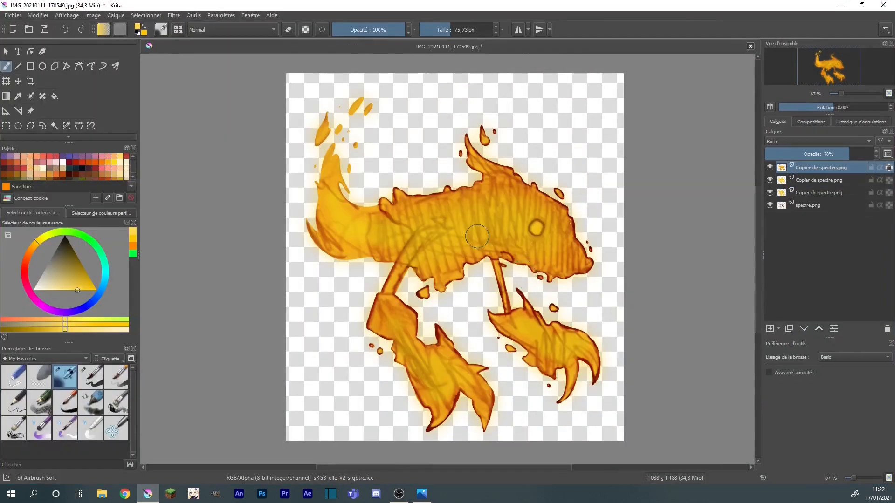
Set the topmost orange spectre layer to Burn blending at 78% opacity.
left_click(811, 142)
left_click(778, 142)
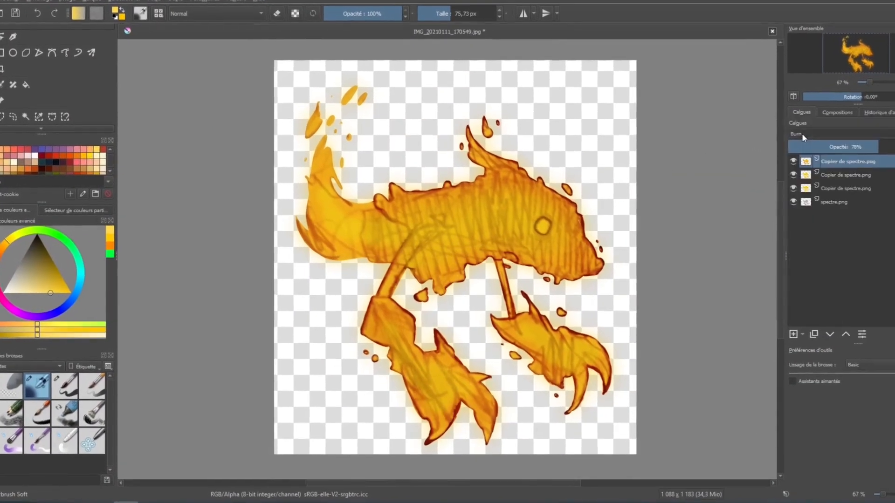
Duplicate the Burn layer and set the copy to 15% opacity with Saturation blending, trying Luminosity first.
left_click(815, 334)
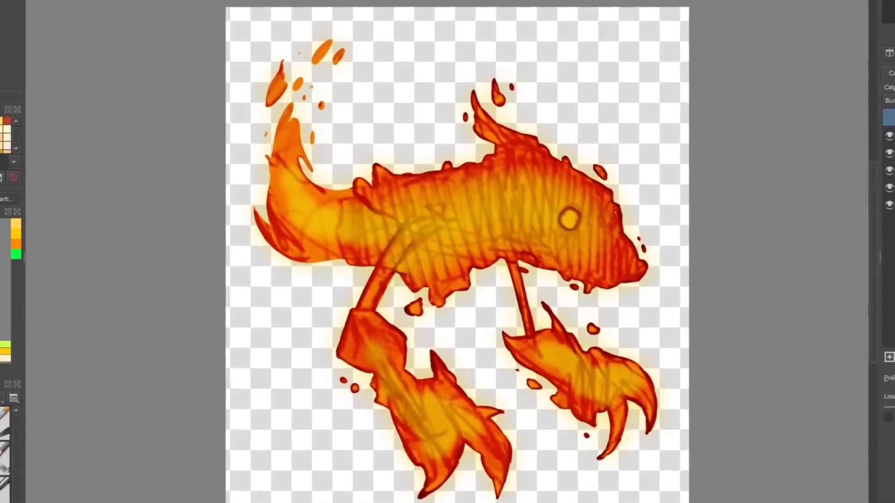
mouse_move(790, 155)
left_mouse_down()
mouse_move(768, 156)
mouse_move(814, 156)
mouse_move(770, 157)
mouse_move(811, 155)
mouse_move(784, 158)
left_mouse_up()
left_click(783, 142)
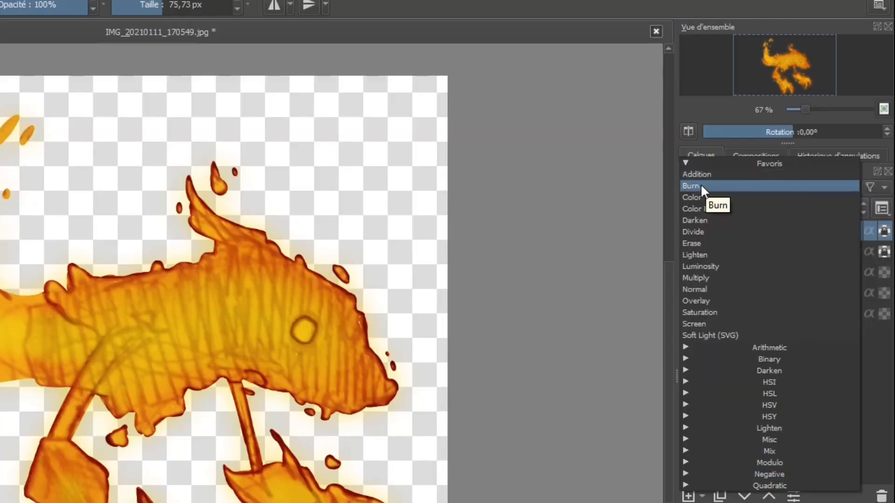
left_click(723, 266)
left_click(730, 189)
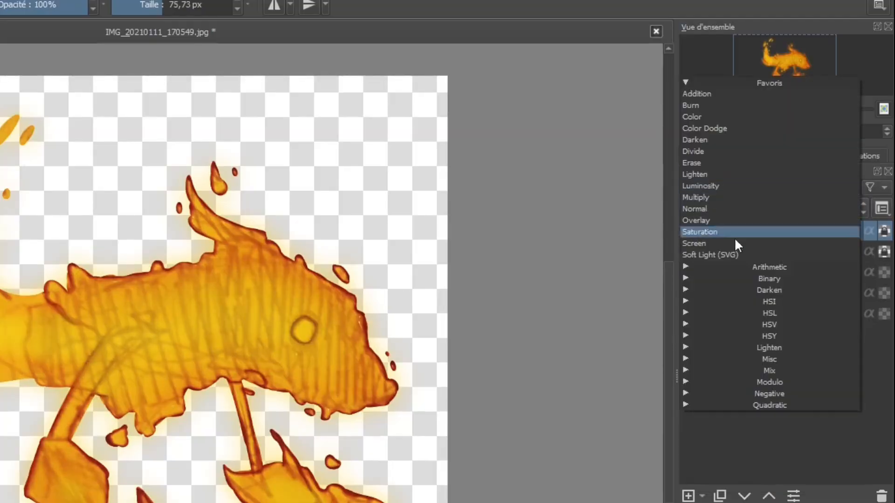
left_click(726, 236)
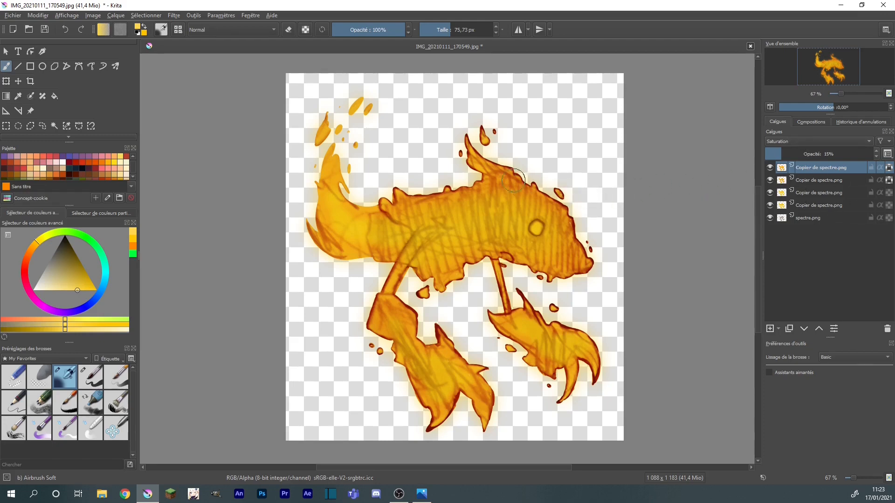
Duplicate the lowest blurred yellow layer, just above spectre.png, to intensify the glow again.
left_click(814, 206)
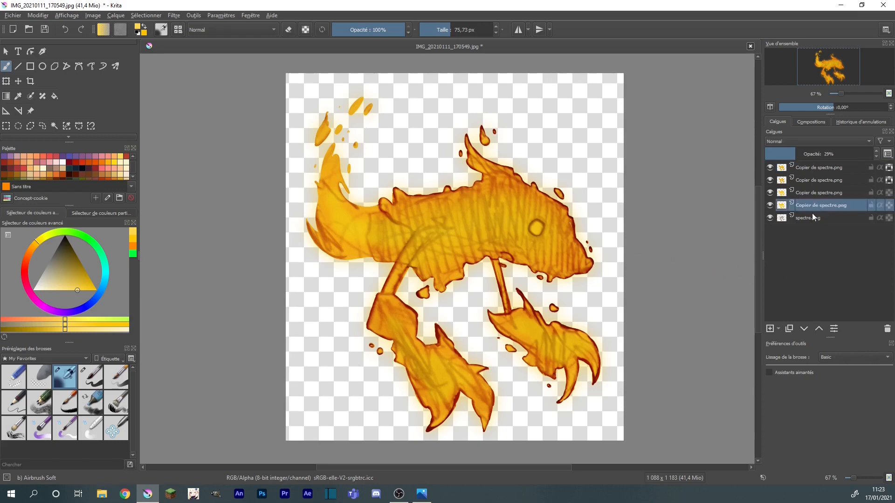
left_click(791, 329)
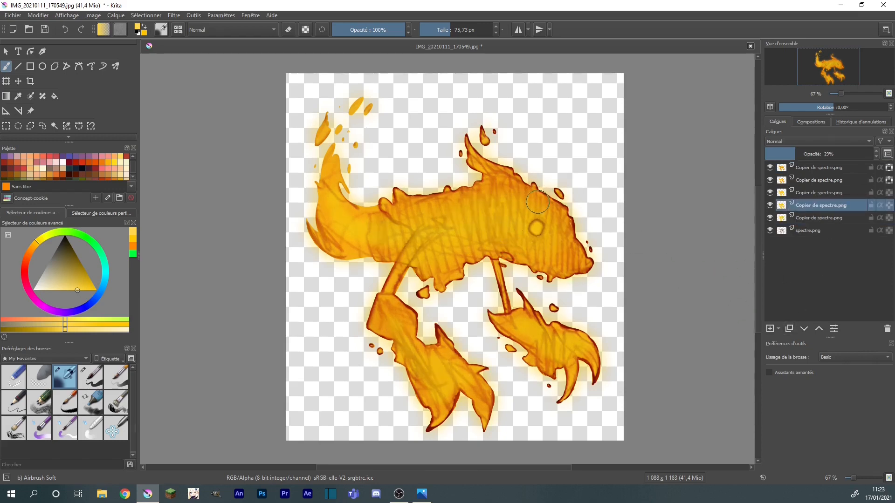
Compare the artwork with the finished spectre relou fini image, close it, and look over the blending modes for the selected yellow layer.
left_click(862, 5)
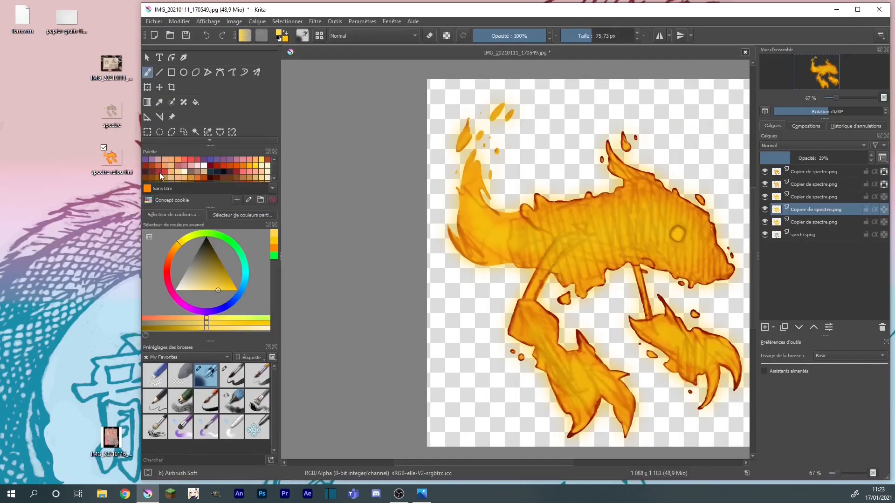
double_click(116, 160)
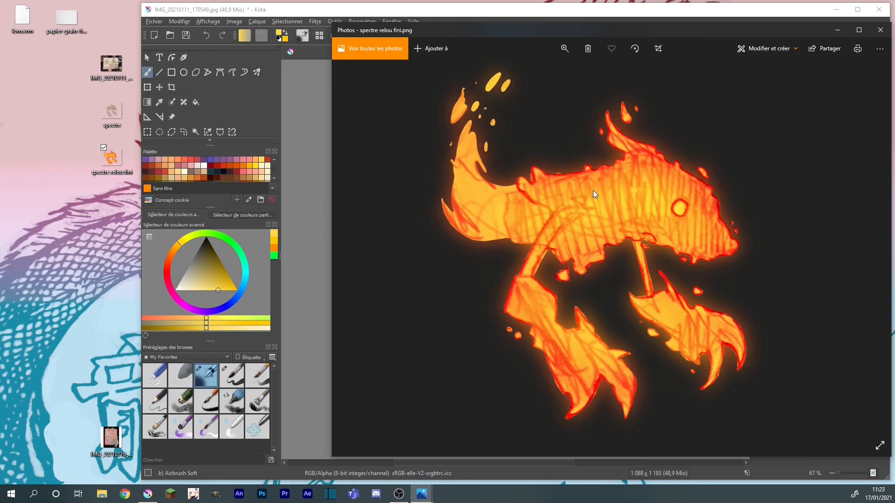
left_click(880, 29)
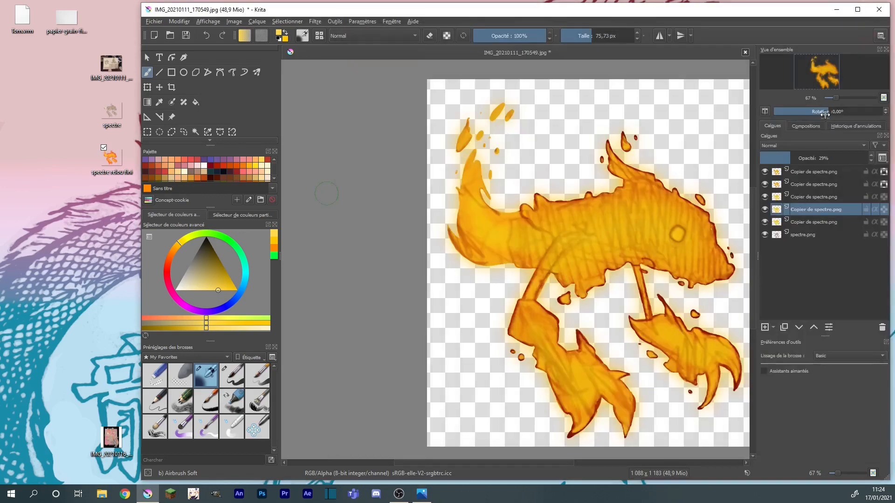
left_click(816, 207)
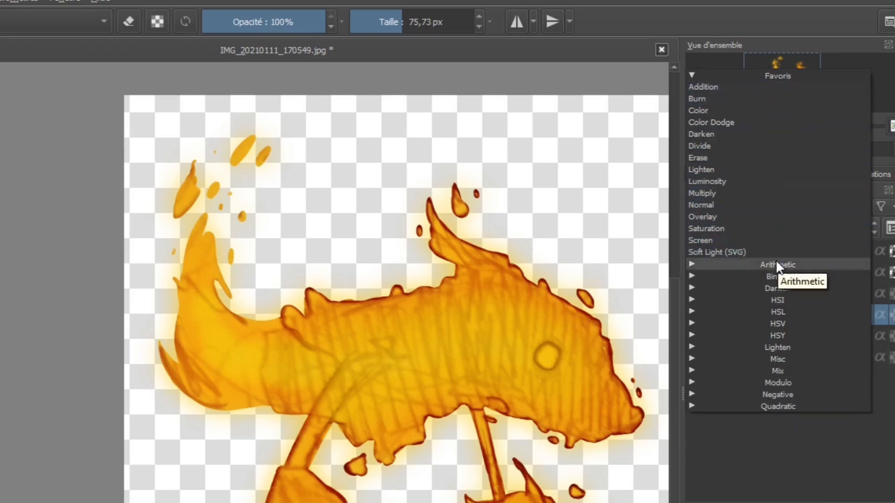
Open the illustration IMG_20210116_143703.jpg from the desktop in Krita.
left_click_drag(70, 405, 116, 456)
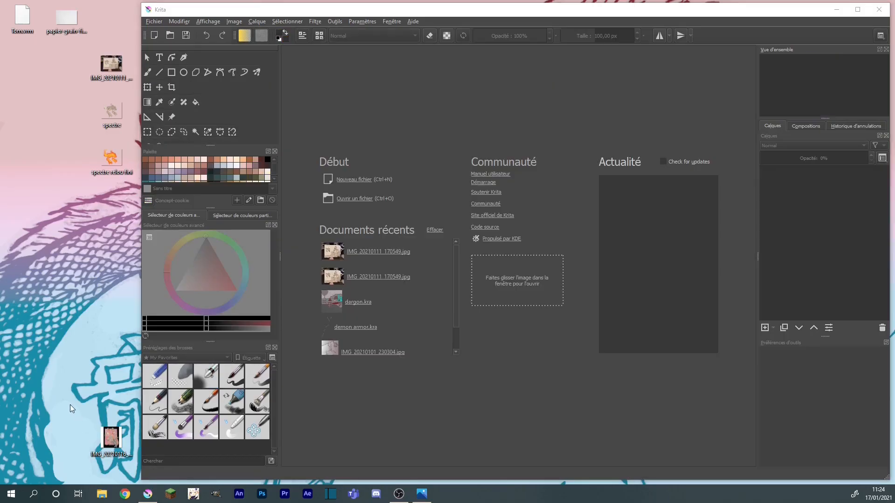
left_click_drag(115, 456, 470, 335)
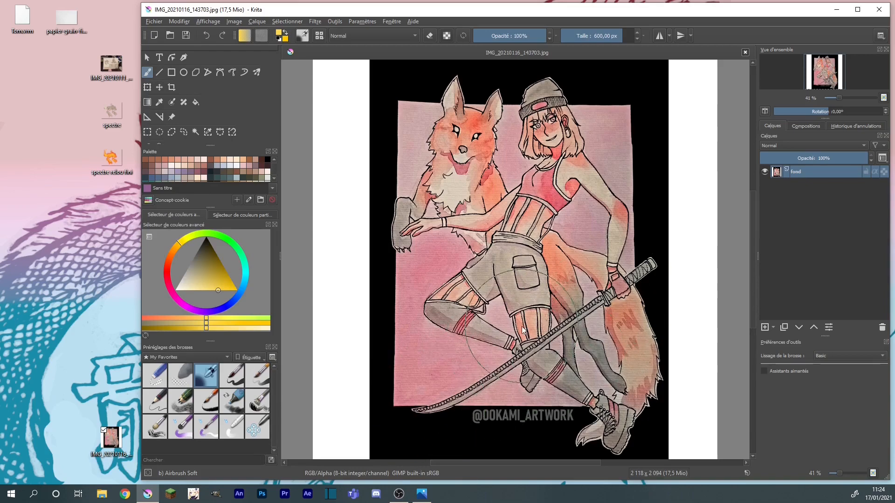
Add a paint layer above the fond layer and set the airbrush to saturated orange at 19.52 px for the sword blade.
scroll(601, 305, "up", 8)
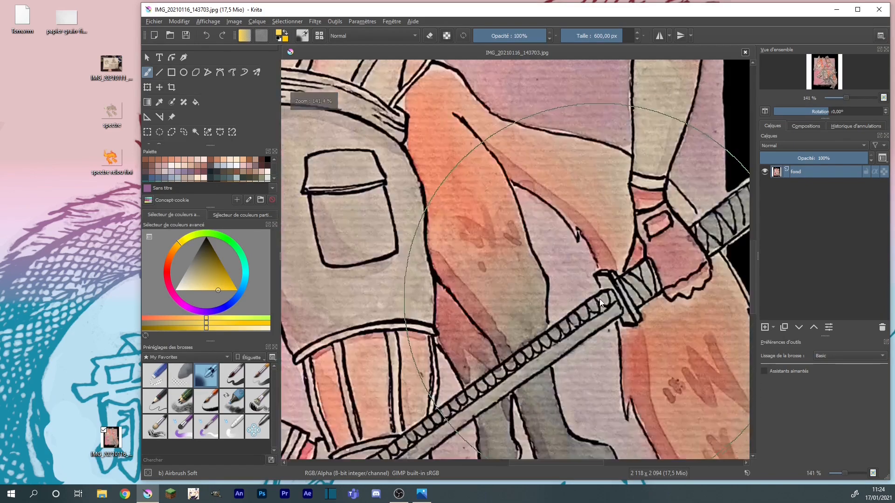
scroll(597, 312, "down", 12)
scroll(525, 248, "up", 7)
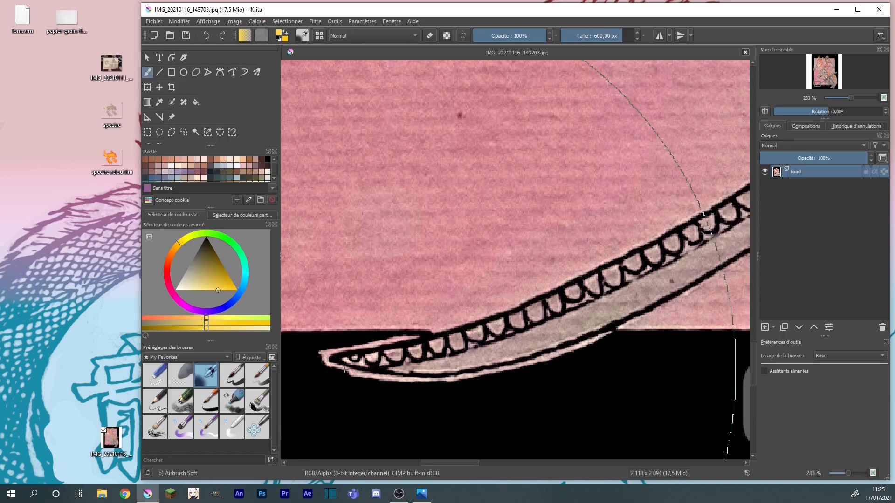
left_click(583, 34)
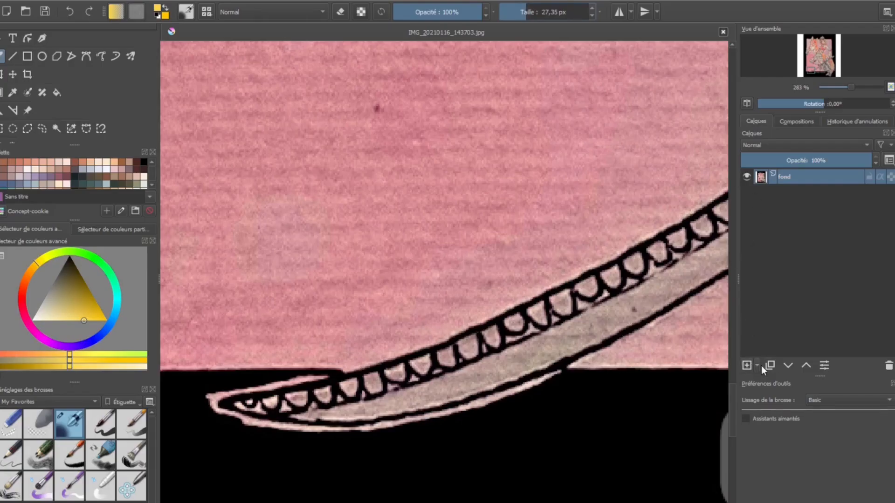
left_click(759, 366)
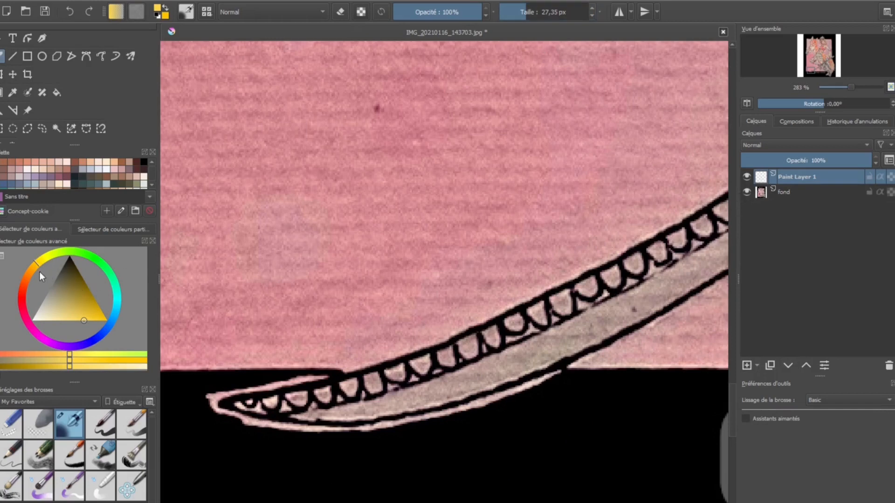
left_click_drag(34, 268, 33, 278)
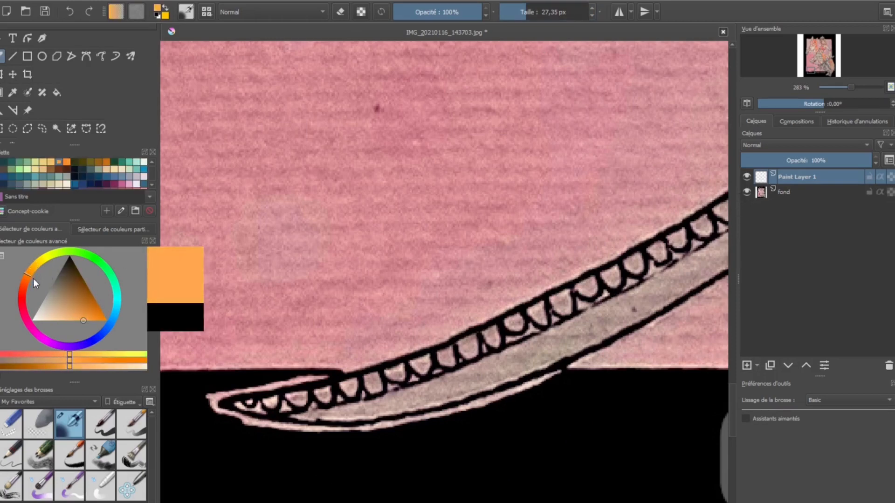
left_click(107, 320)
key("bracketleft")
Fill the whole sword blade with solid orange on Paint Layer 1, reducing the airbrush to 5.30 px for the fine edges.
mouse_move(362, 391)
left_mouse_down()
mouse_move(501, 338)
mouse_move(486, 341)
mouse_move(692, 233)
mouse_move(603, 331)
mouse_move(401, 406)
mouse_move(365, 414)
mouse_move(378, 393)
mouse_move(295, 392)
left_mouse_up()
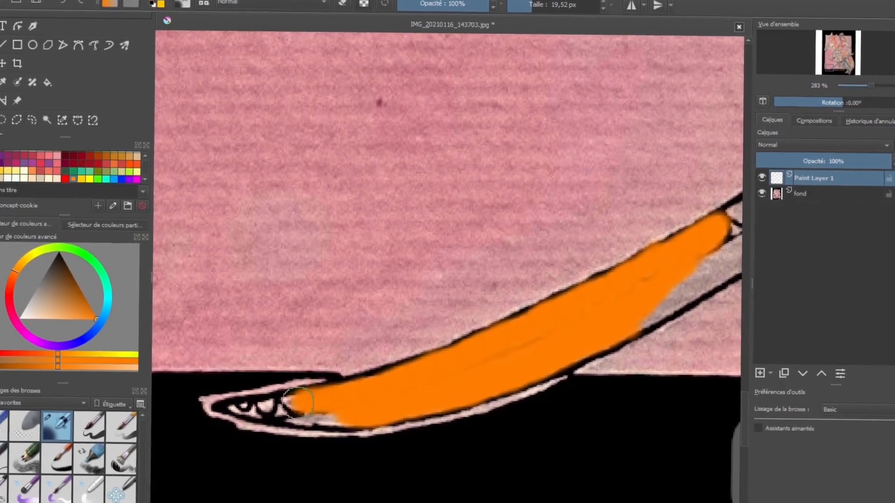
left_click_drag(578, 283, 326, 326)
mouse_move(450, 285)
left_mouse_down()
mouse_move(586, 217)
mouse_move(676, 131)
mouse_move(571, 256)
mouse_move(433, 317)
left_mouse_up()
mouse_move(581, 232)
left_mouse_down()
mouse_move(526, 266)
mouse_move(337, 341)
left_mouse_up()
mouse_move(419, 294)
left_mouse_down()
mouse_move(645, 176)
mouse_move(644, 164)
mouse_move(253, 399)
left_mouse_up()
mouse_move(261, 343)
left_mouse_down()
mouse_move(366, 265)
mouse_move(485, 258)
mouse_move(515, 195)
mouse_move(602, 115)
mouse_move(583, 188)
mouse_move(264, 430)
left_mouse_up()
mouse_move(345, 355)
left_mouse_down()
mouse_move(433, 314)
mouse_move(382, 295)
mouse_move(619, 136)
mouse_move(718, 135)
left_mouse_up()
mouse_move(721, 122)
left_mouse_down()
mouse_move(394, 334)
mouse_move(352, 351)
left_mouse_up()
mouse_move(354, 335)
left_mouse_down()
mouse_move(422, 260)
mouse_move(432, 282)
left_mouse_up()
scroll(432, 282, "down", 5)
scroll(494, 317, "up", 8)
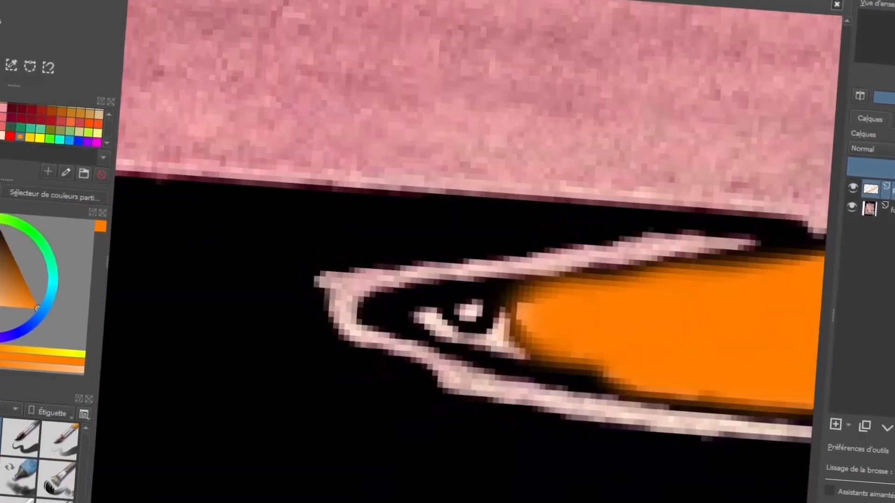
scroll(540, 320, "down", 10)
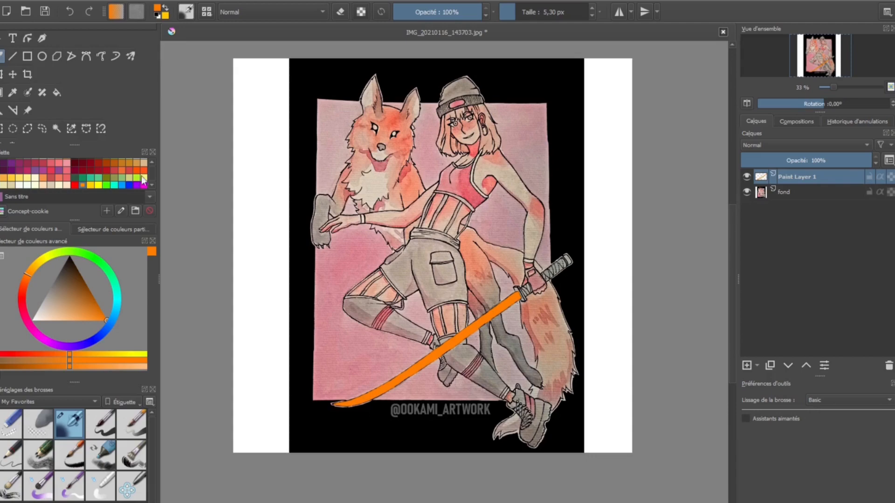
Duplicate the orange Paint Layer 1, hide the original, and recolour the copied blade yellow with a 106.74 px airbrush.
scroll(485, 337, "up", 2)
left_click_drag(430, 328, 467, 287)
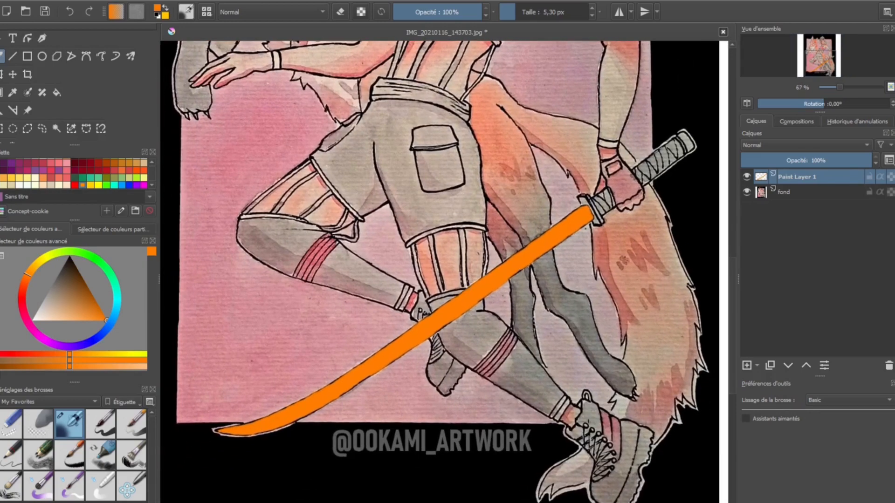
left_click(746, 366)
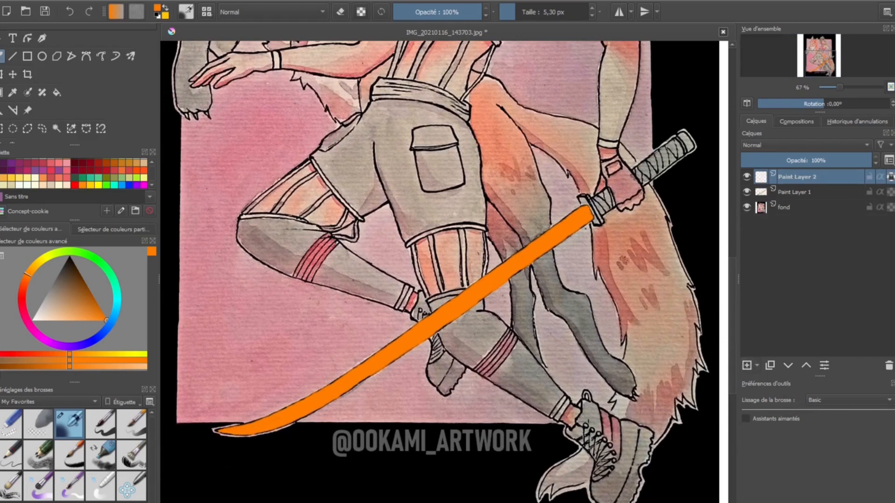
left_click(93, 185)
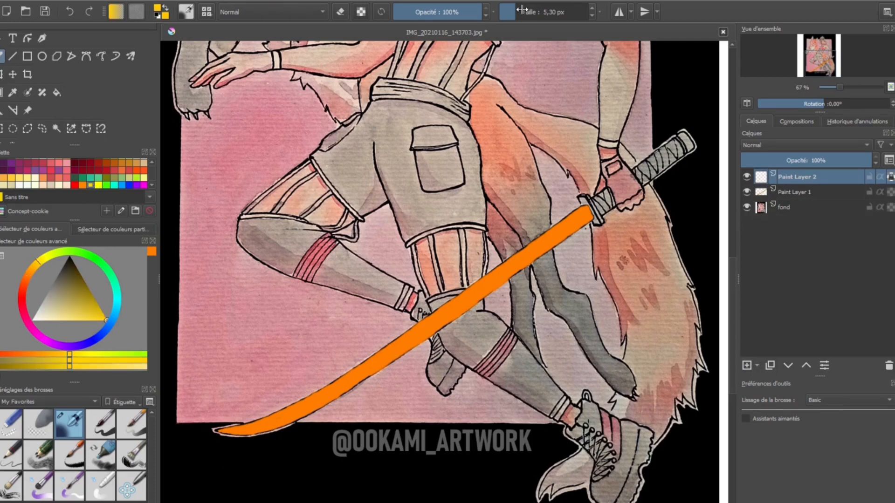
left_click_drag(522, 9, 543, 12)
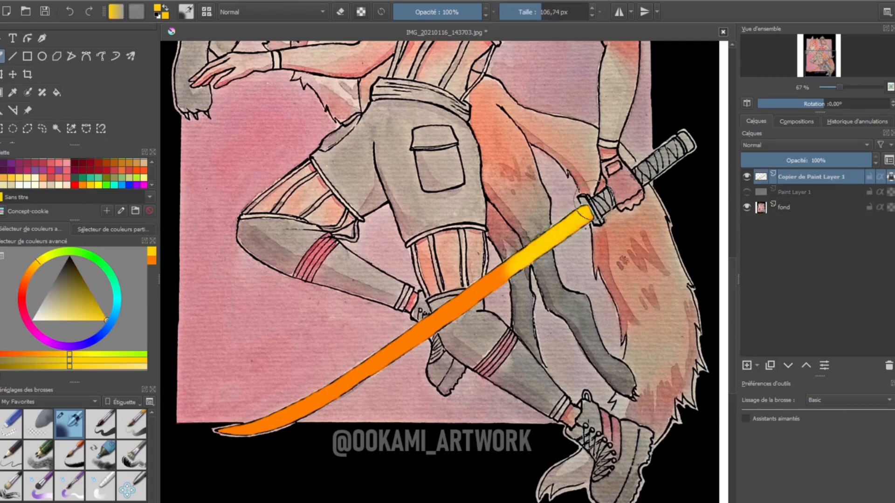
mouse_move(589, 196)
left_mouse_down()
mouse_move(410, 326)
mouse_move(216, 443)
left_mouse_up()
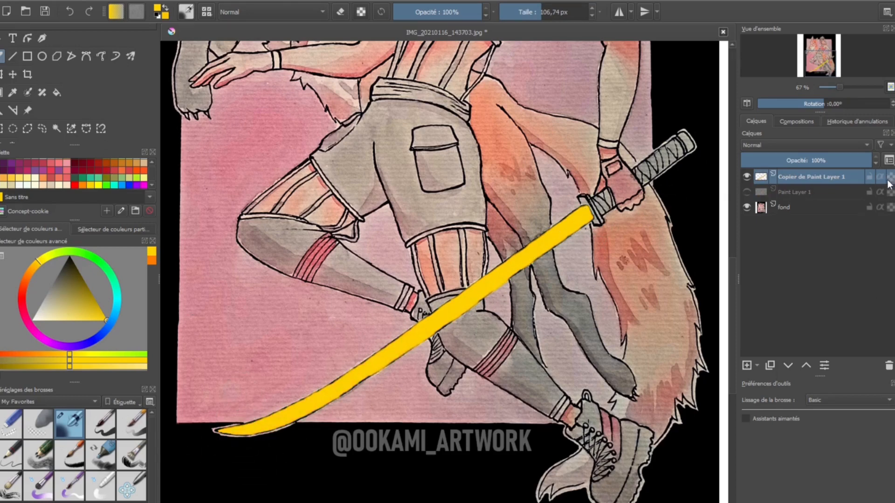
Apply a Gaussian blur with a 58.20 px horizontal and vertical radius to the yellow blade copy.
left_click(198, 2)
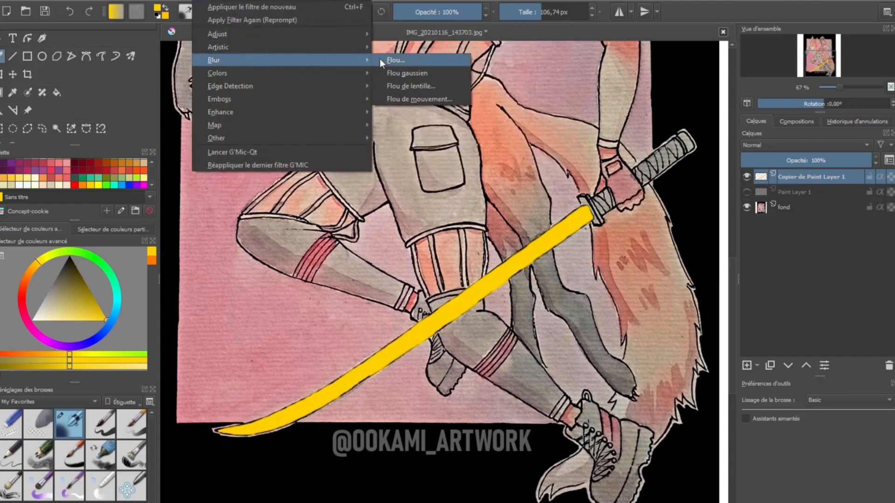
left_click(395, 71)
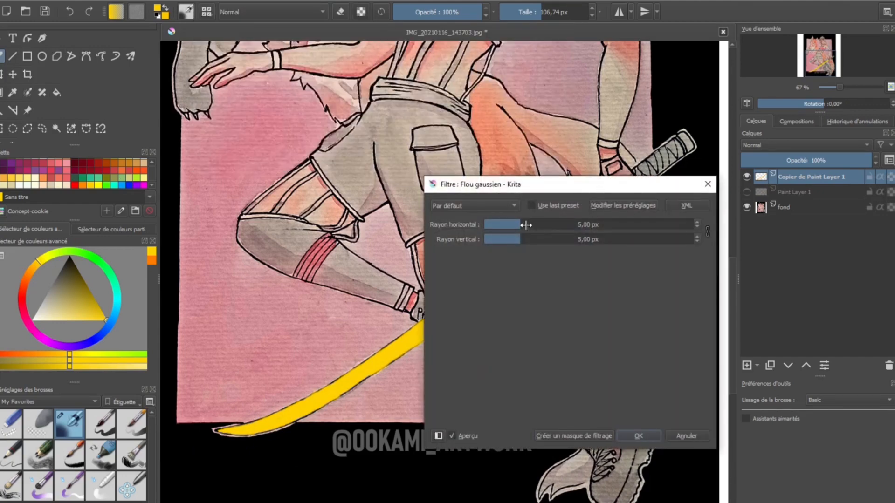
left_click_drag(522, 225, 565, 228)
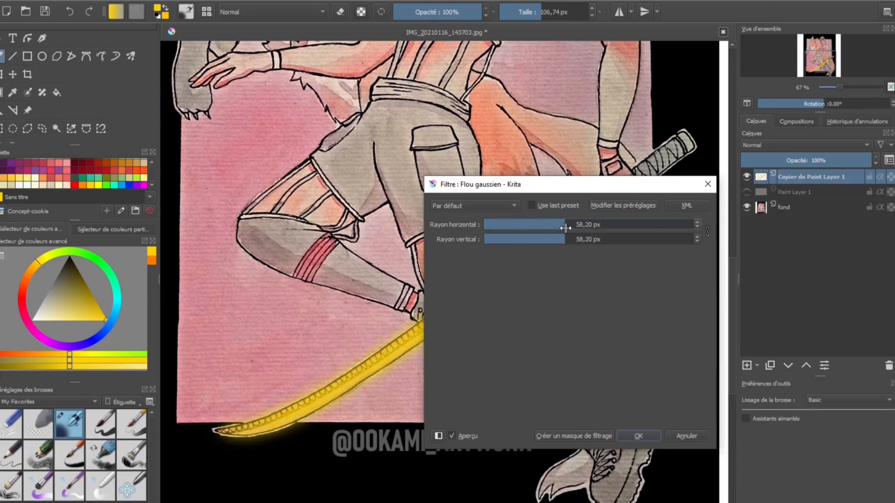
left_click(637, 434)
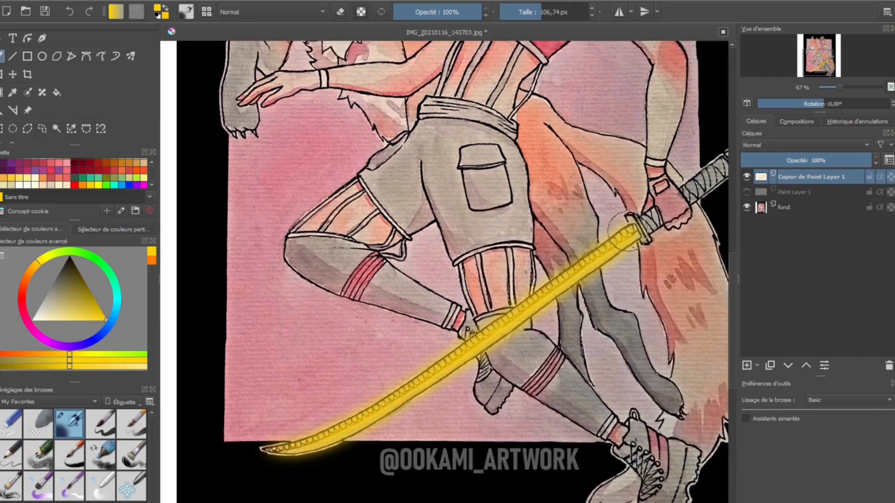
Show the orange Paint Layer 1 again and try the Multiply blending mode on the blurred yellow copy.
left_click(746, 191)
left_click(746, 191)
left_click(746, 191)
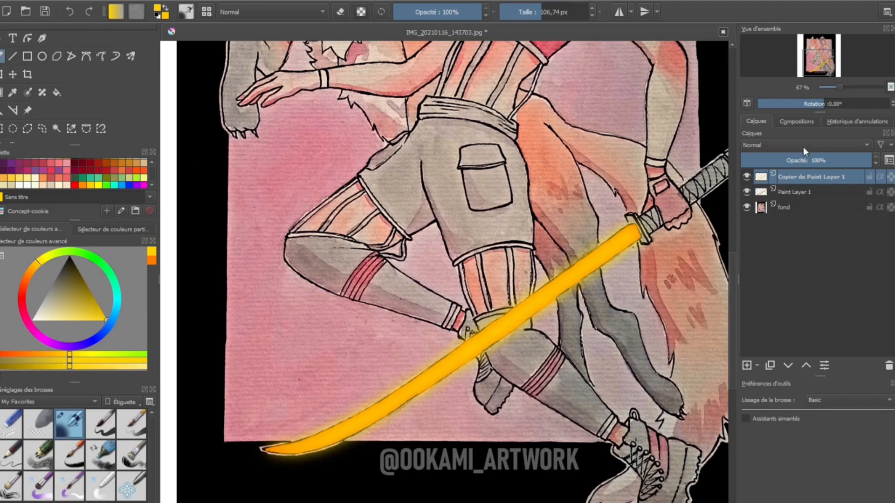
left_click(785, 146)
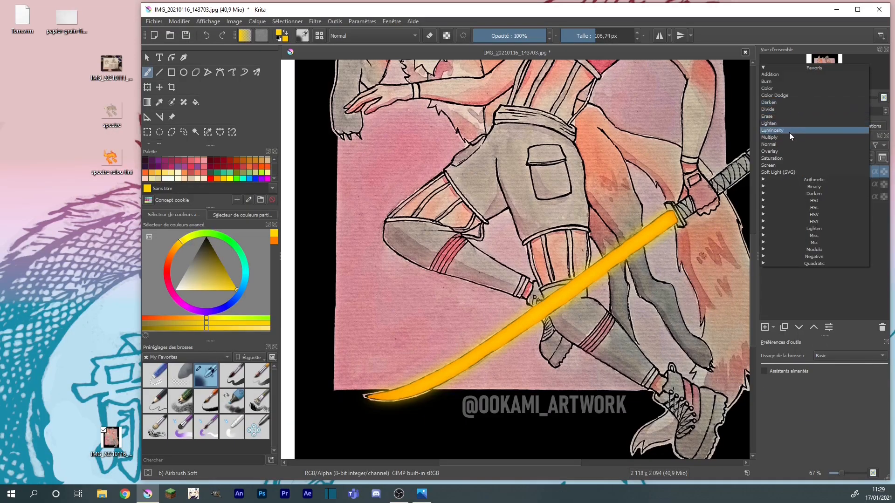
left_click(792, 137)
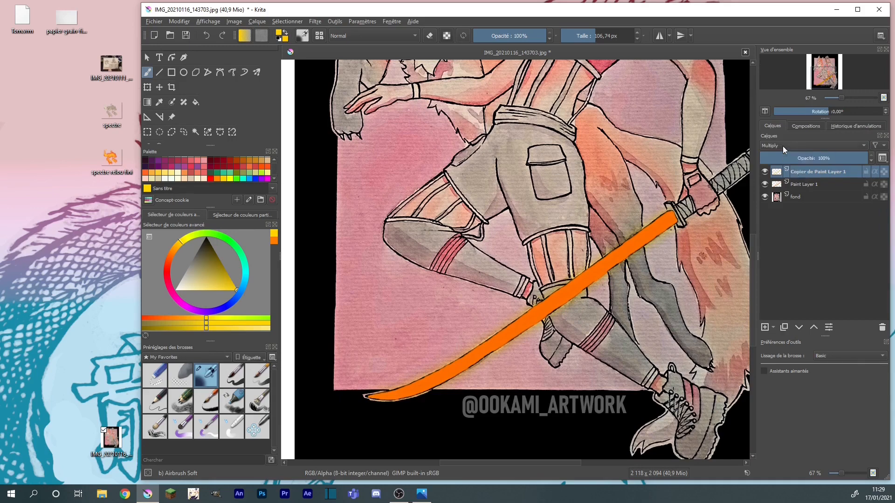
Return the yellow copy to Normal blending and set the orange Paint Layer 1 to Saturation.
left_click(783, 146)
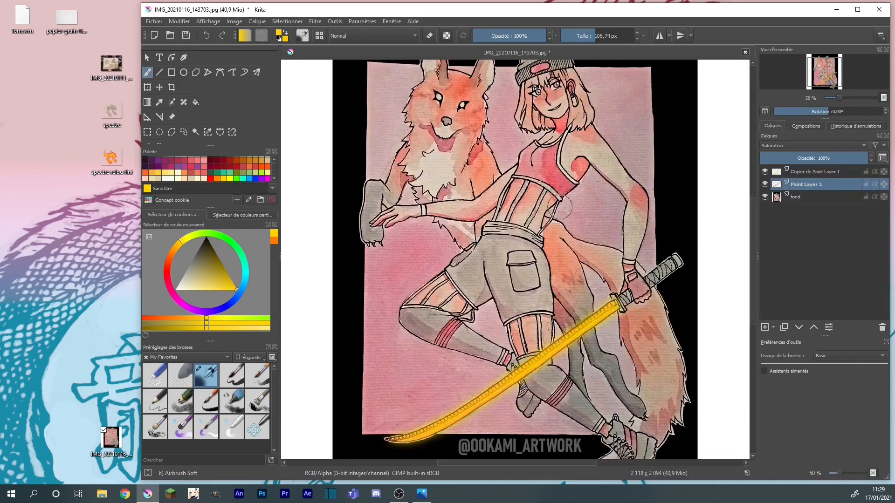
scroll(560, 207, "up", 1)
scroll(696, 224, "down", 2)
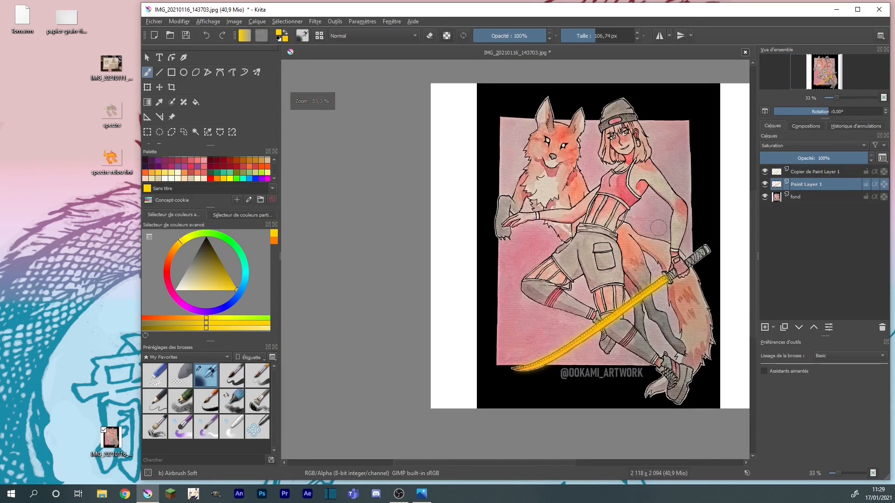
scroll(628, 246, "up", 1)
mouse_move(652, 222)
left_mouse_down()
mouse_move(628, 245)
mouse_move(633, 178)
left_mouse_up()
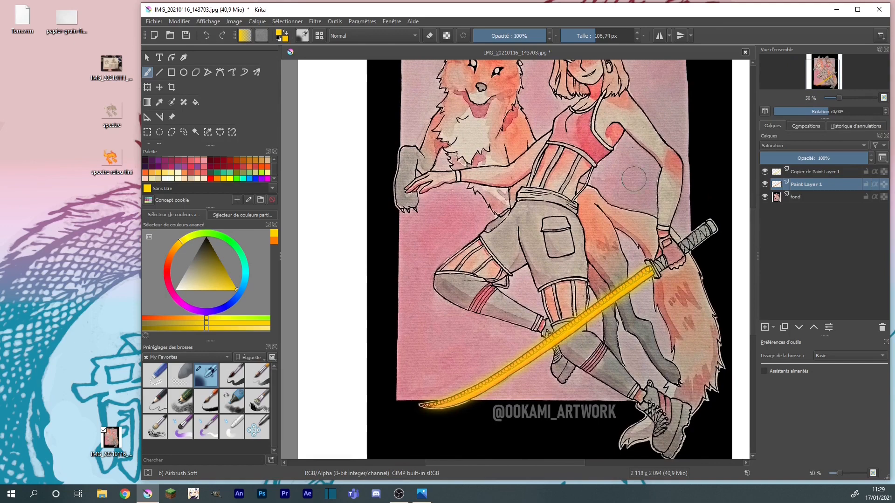
Duplicate the blurred yellow layer and apply a 303.58 px Gaussian blur to the new copy for a wider glow.
left_click(807, 177)
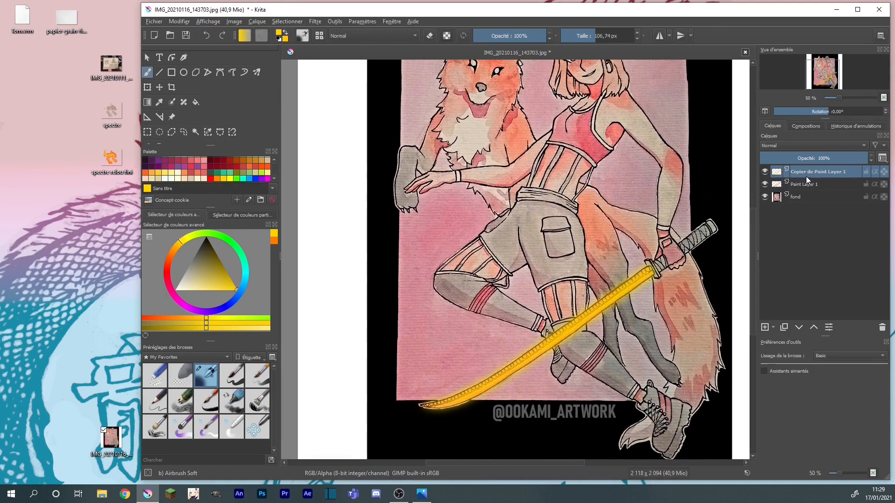
left_click(784, 328)
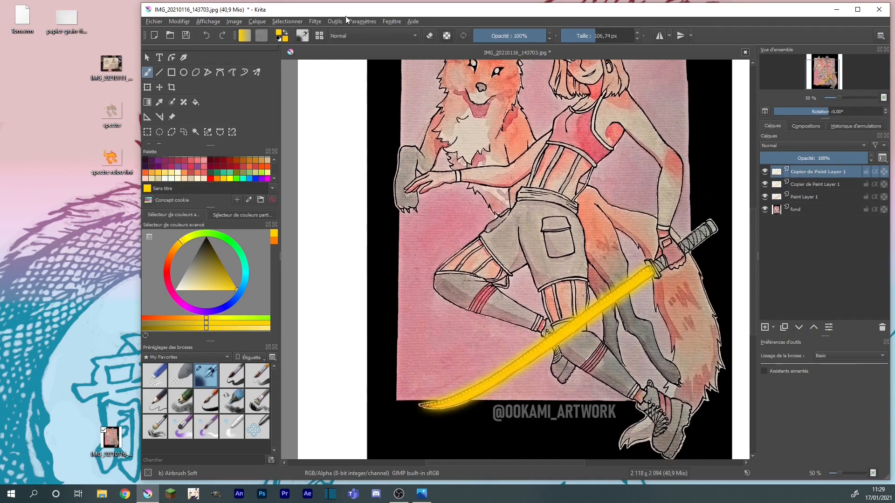
left_click(310, 22)
mouse_move(340, 73)
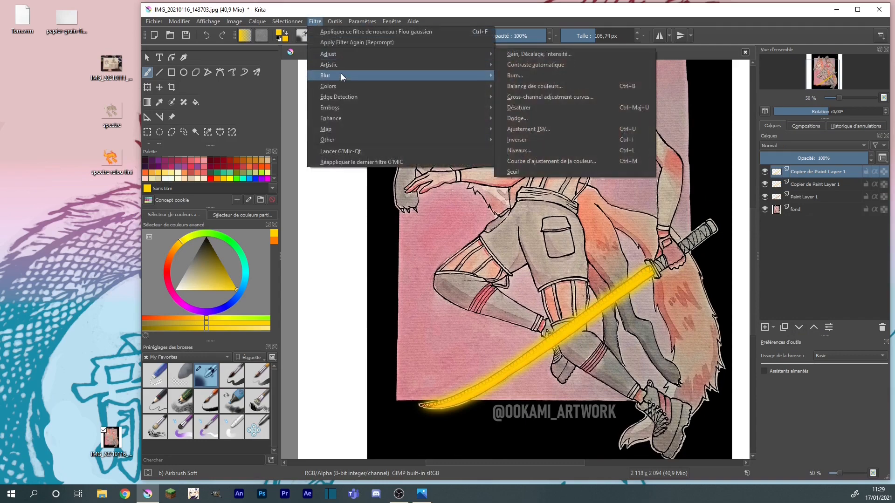
left_click(523, 86)
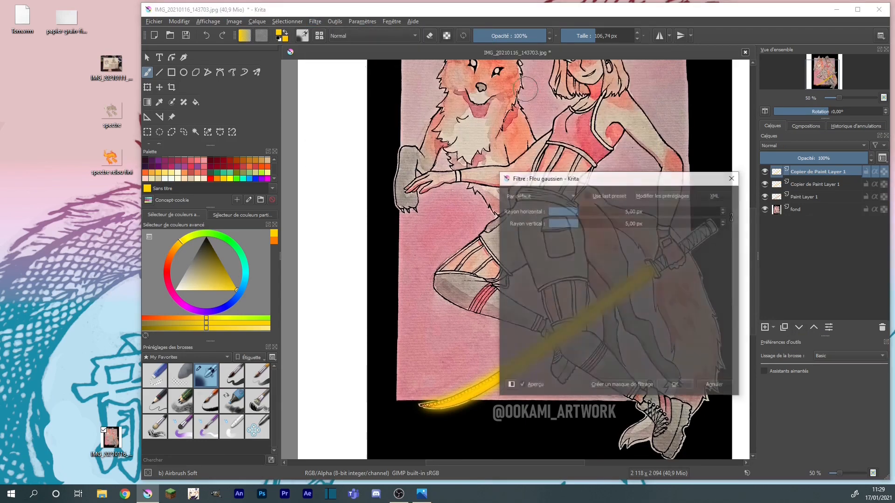
left_click_drag(620, 211, 686, 210)
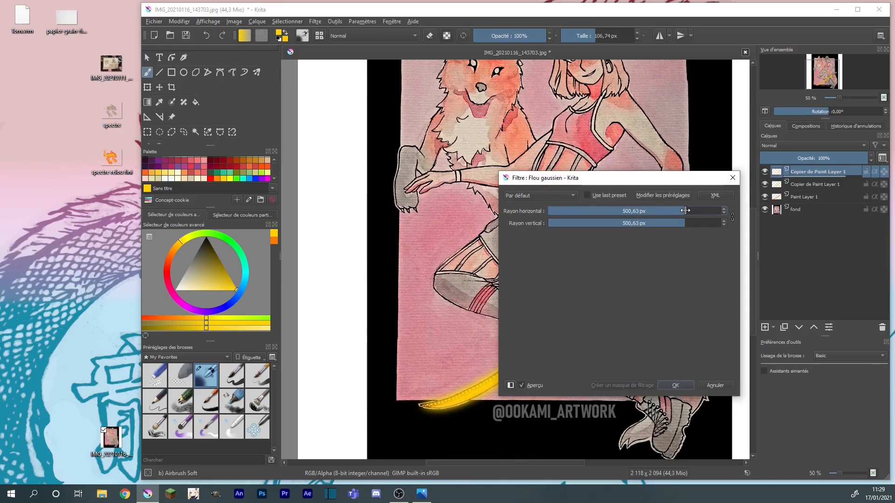
left_click_drag(686, 210, 665, 213)
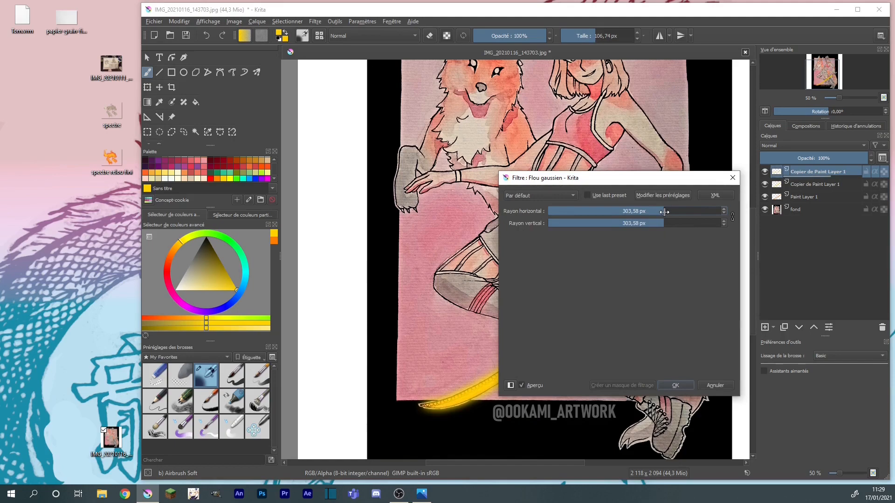
left_click(664, 212)
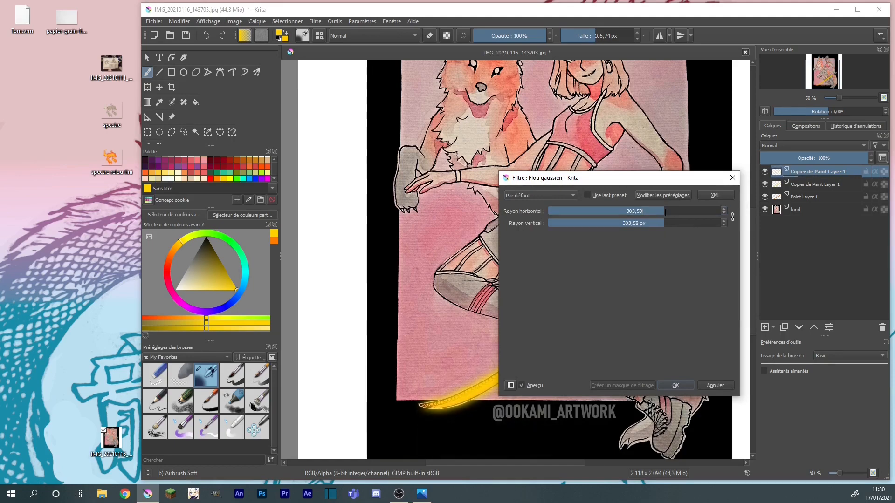
left_click(676, 385)
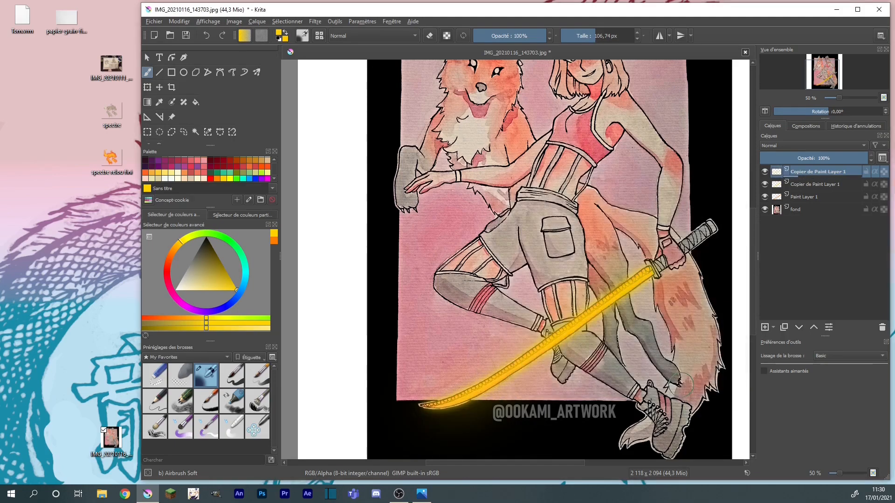
Examine the sword's glow and the figures around it across the whole illustration.
scroll(632, 238, "down", 2)
scroll(629, 235, "up", 1)
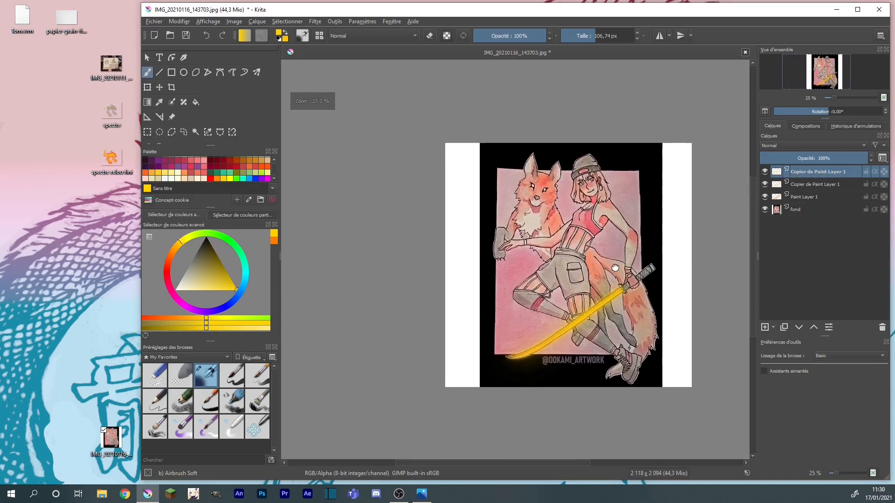
scroll(612, 356, "up", 2)
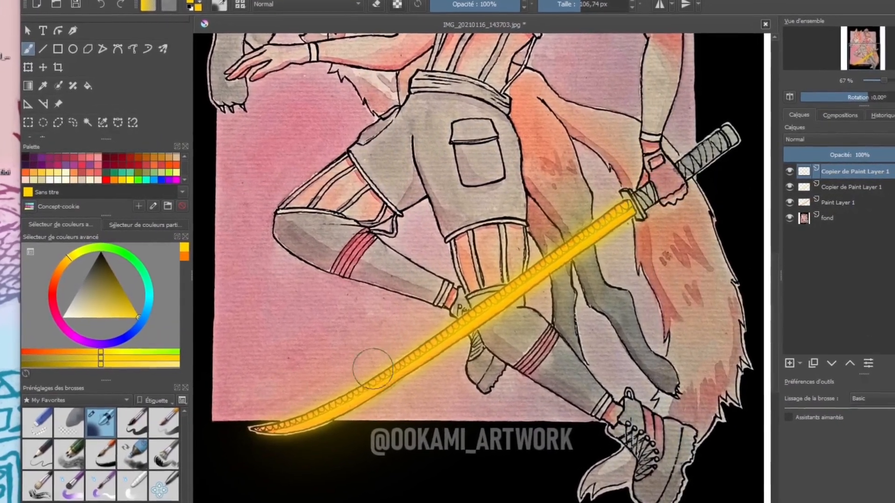
left_click_drag(602, 157, 621, 324)
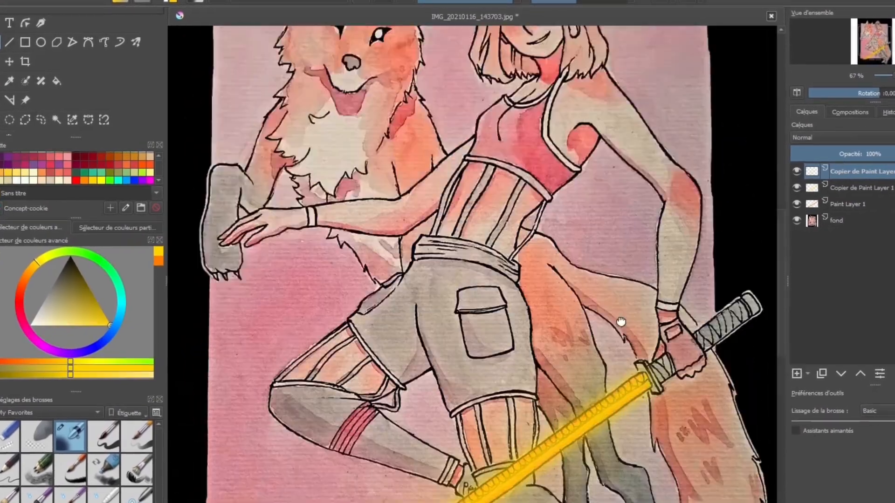
mouse_move(527, 134)
left_mouse_down()
mouse_move(527, 274)
mouse_move(508, 59)
mouse_move(492, 234)
mouse_move(499, 226)
left_mouse_up()
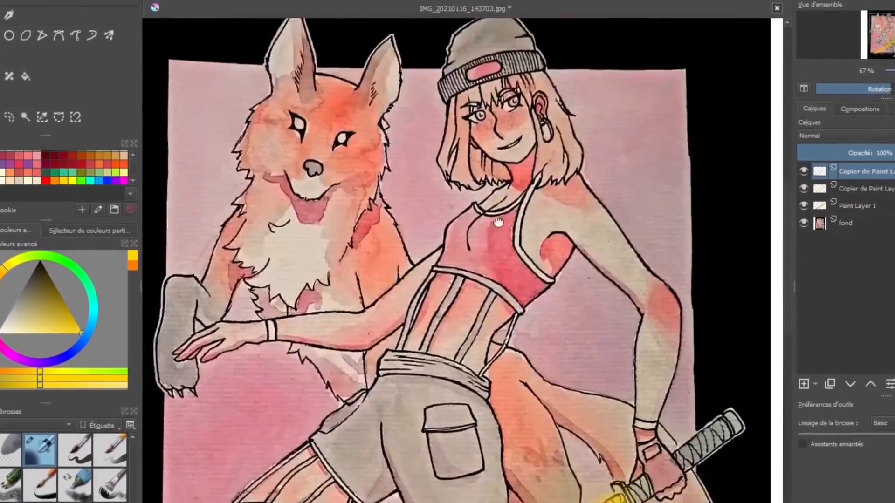
mouse_move(536, 483)
left_mouse_down()
mouse_move(537, 256)
mouse_move(546, 201)
left_mouse_up()
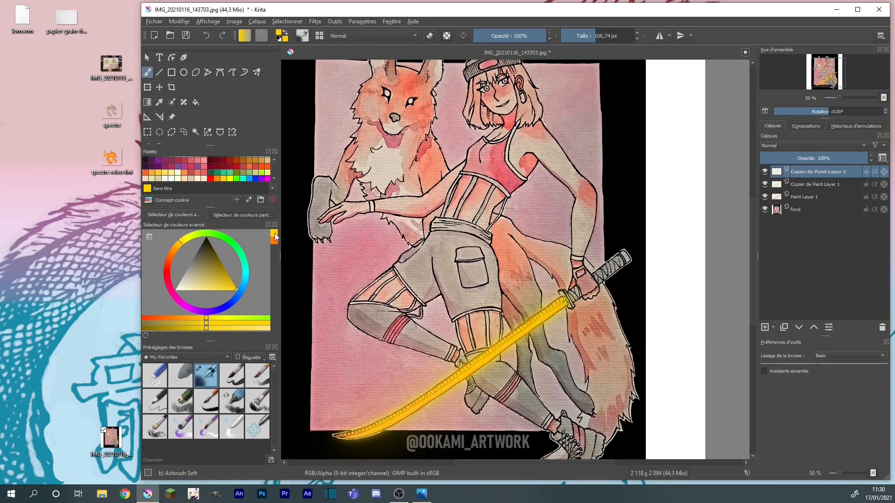
Add a paint layer at the top of the stack and set the airbrush to 7.12 px for the area around the sword hand.
mouse_move(275, 236)
scroll(595, 245, "up", 4)
left_click_drag(580, 274, 553, 158)
scroll(524, 301, "up", 3)
right_click(523, 304)
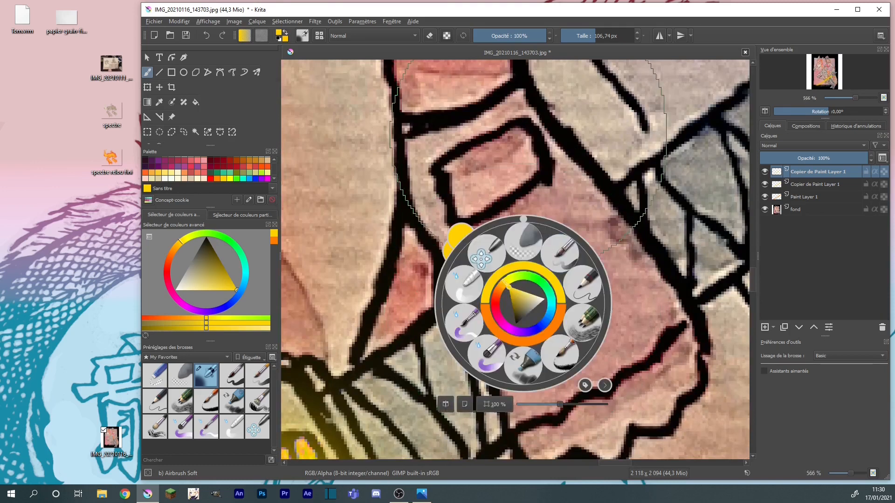
left_click(580, 117)
left_click_drag(561, 214, 595, 178)
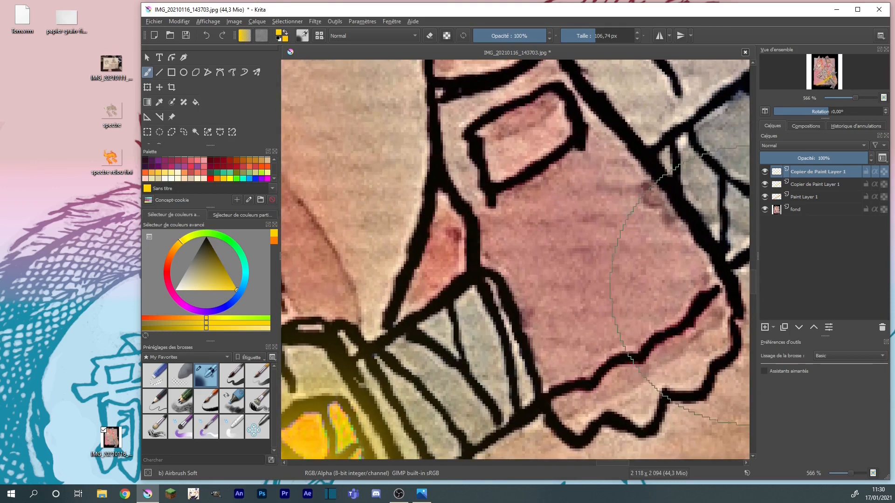
left_click(765, 327)
left_click_drag(507, 172, 466, 173)
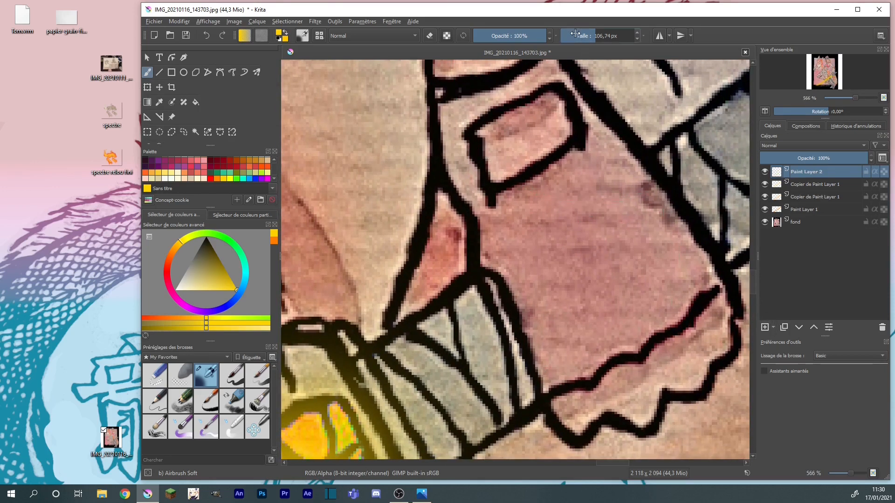
key("1")
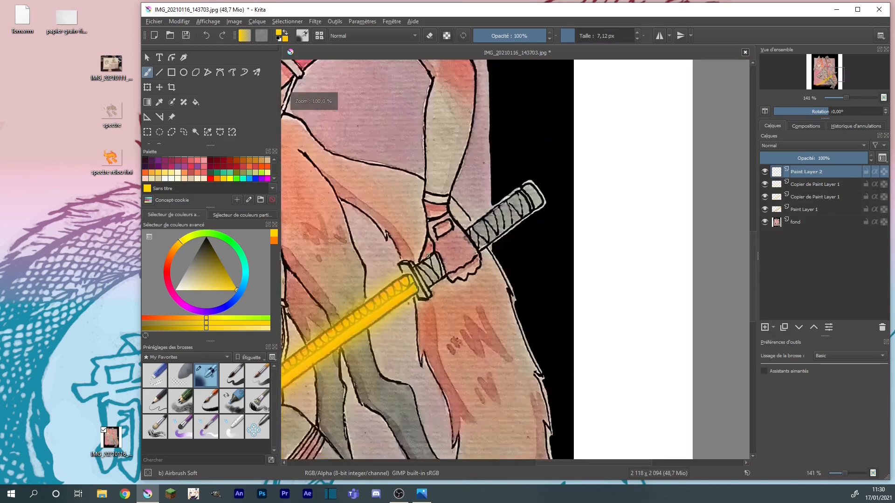
Paint a thin yellow light stroke along the inner edge of the glove and wrist on the sword hand.
left_click_drag(429, 256, 551, 221)
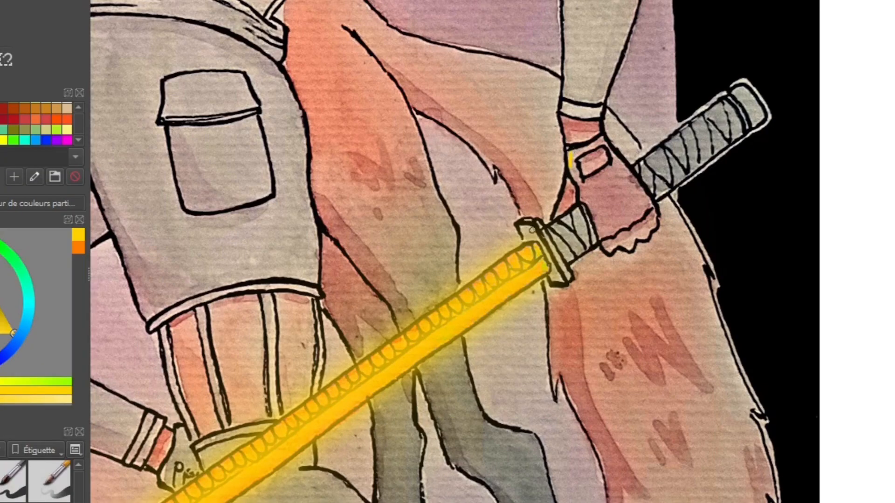
scroll(574, 154, "up", 5)
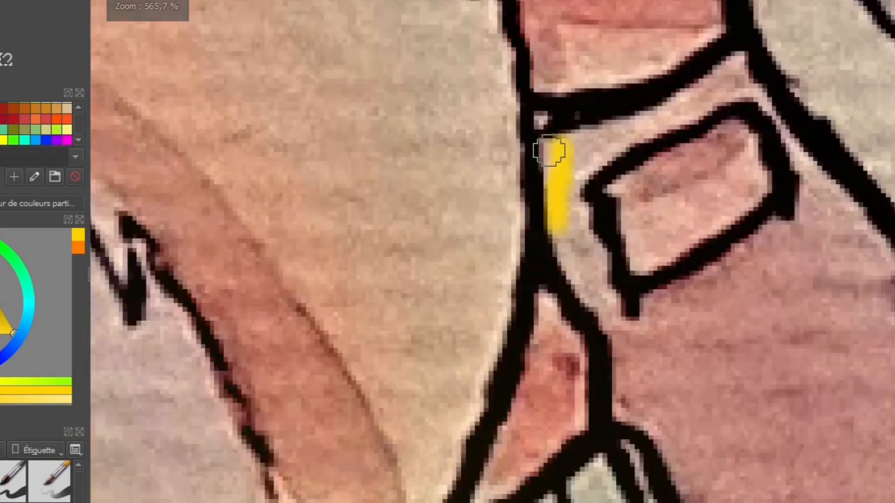
left_click_drag(547, 152, 553, 218)
left_click_drag(551, 135, 567, 373)
mouse_move(564, 317)
left_mouse_down()
mouse_move(529, 180)
mouse_move(562, 278)
mouse_move(565, 320)
left_mouse_up()
scroll(564, 320, "down", 5)
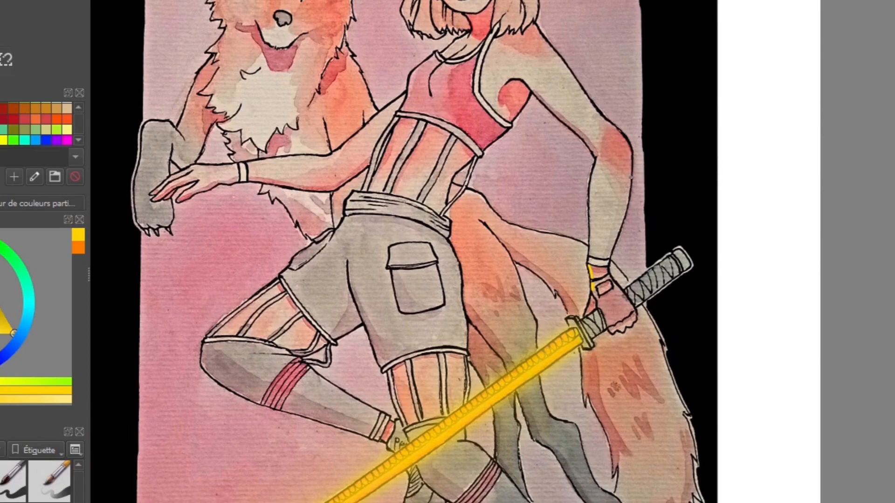
Paint yellow light strokes along the sword arm's forearm edges and the underside of the bent thigh.
scroll(631, 177, "up", 5)
left_click_drag(638, 170, 635, 320)
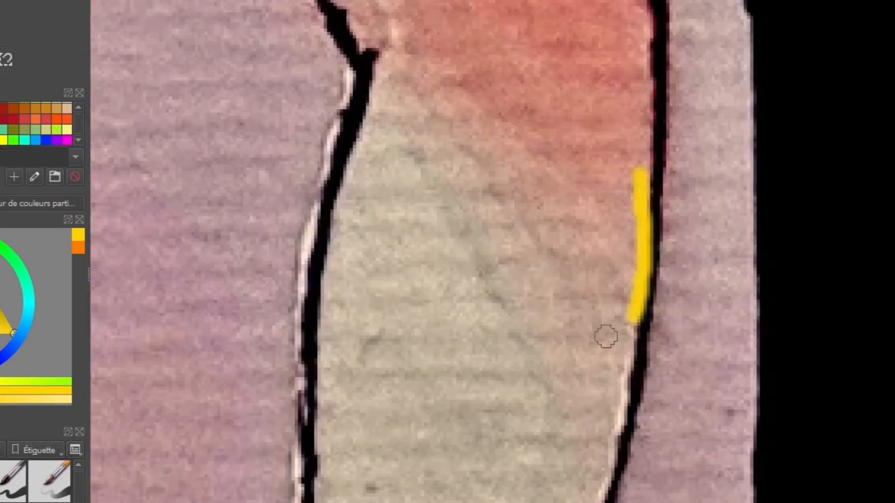
scroll(606, 336, "down", 5)
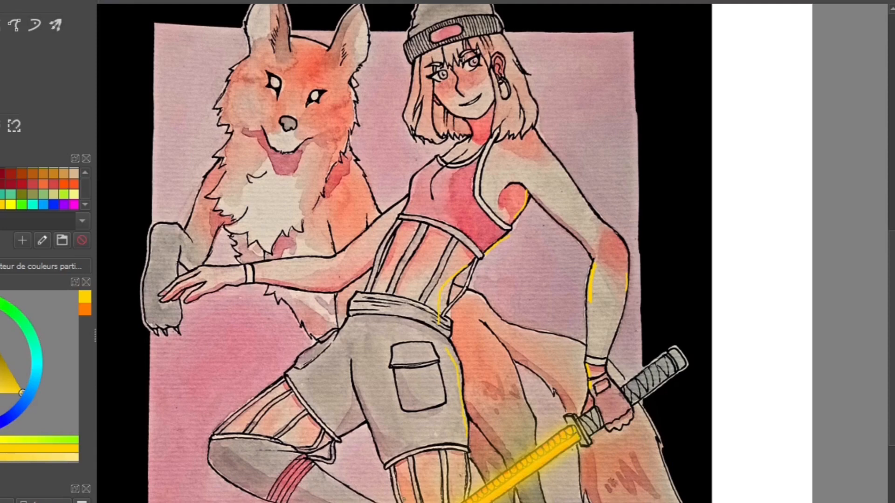
left_click_drag(356, 424, 326, 441)
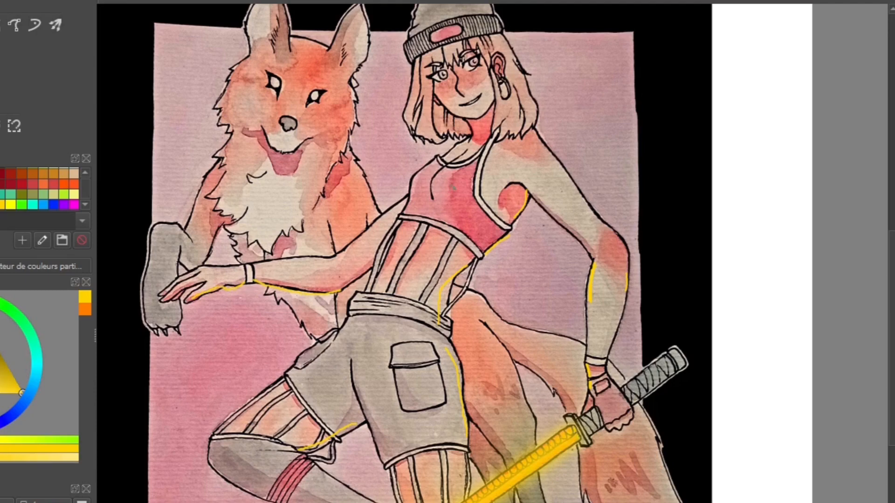
Paint a yellow light stroke along the woman's chin and jawline.
scroll(473, 119, "up", 4)
left_click_drag(474, 94, 479, 186)
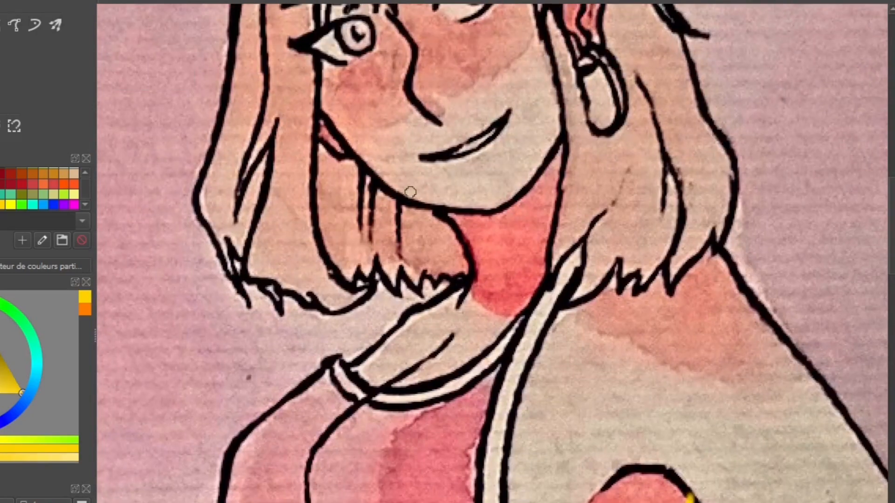
mouse_move(408, 199)
left_mouse_down()
mouse_move(486, 204)
mouse_move(521, 183)
mouse_move(552, 135)
left_mouse_up()
scroll(551, 136, "down", 2)
scroll(560, 308, "up", 2)
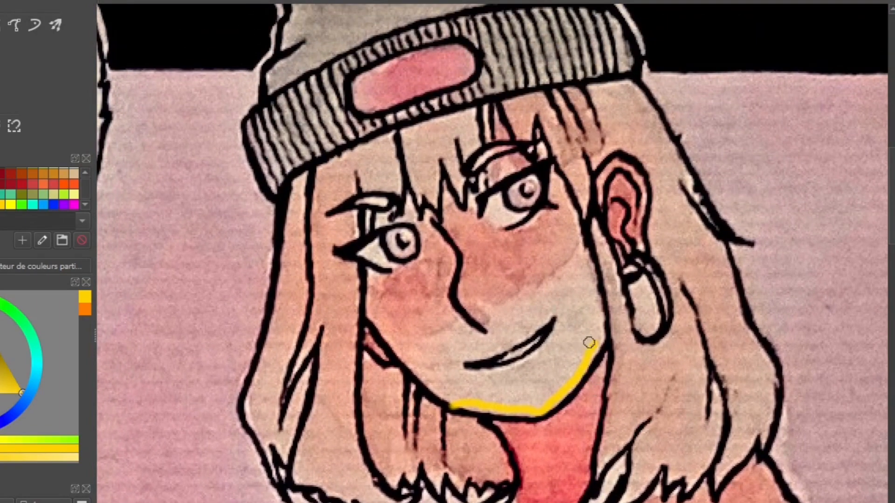
Paint yellow light strokes along the outstretched lower leg and on the laced shoe beyond the sword.
scroll(590, 344, "down", 4)
left_click_drag(660, 375, 626, 248)
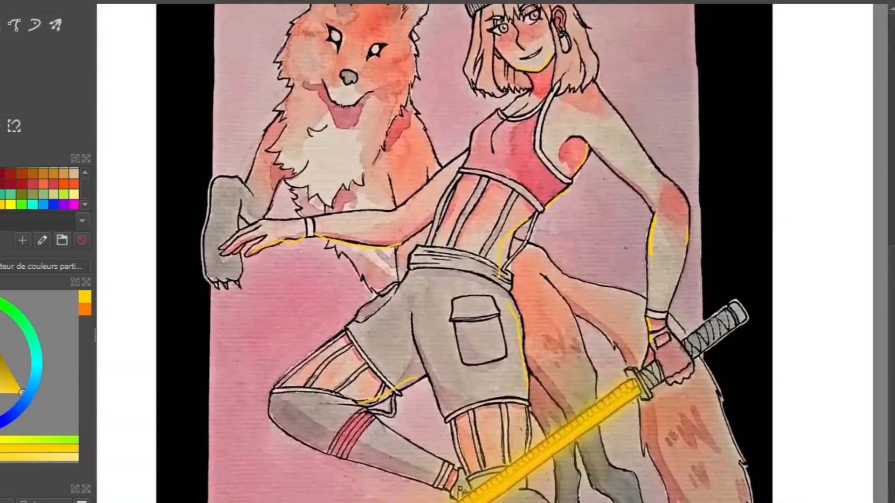
left_click_drag(562, 267, 538, 127)
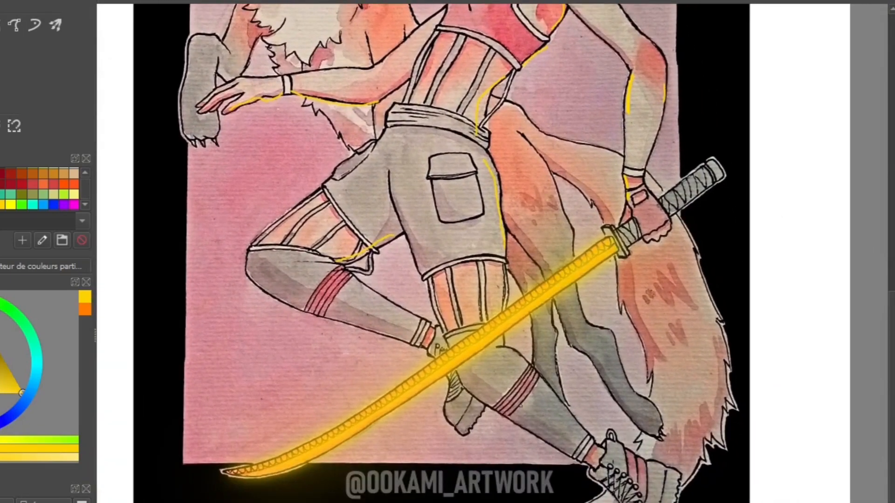
left_click_drag(543, 382, 573, 418)
left_click_drag(438, 302, 524, 420)
left_click_drag(534, 240, 500, 377)
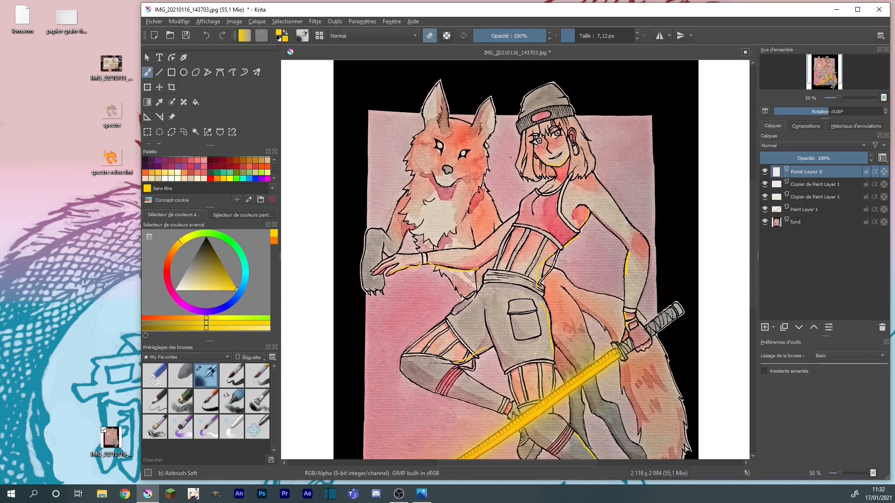
Examine the yellow light strokes around the wrist, arm, body and legs, up close and across the whole illustration.
left_click_drag(568, 297, 497, 148)
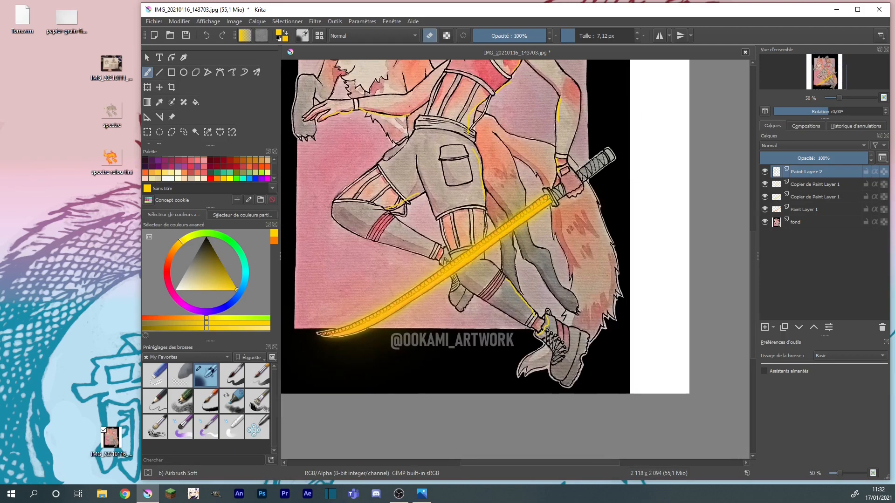
left_click_drag(551, 270, 534, 230)
left_click_drag(513, 94, 554, 283)
scroll(554, 282, "up", 1)
left_click_drag(514, 365, 493, 245)
scroll(593, 250, "up", 4)
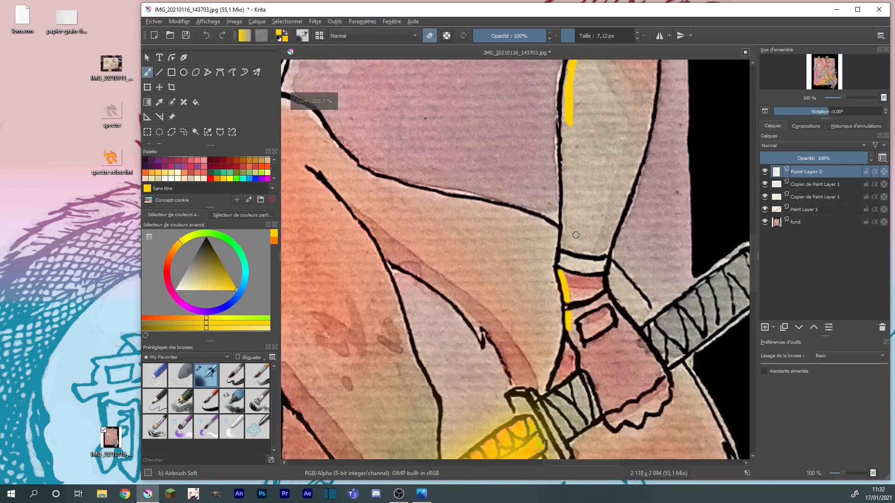
scroll(581, 270, "down", 1)
scroll(557, 265, "down", 1)
scroll(558, 255, "up", 1)
scroll(570, 326, "up", 1)
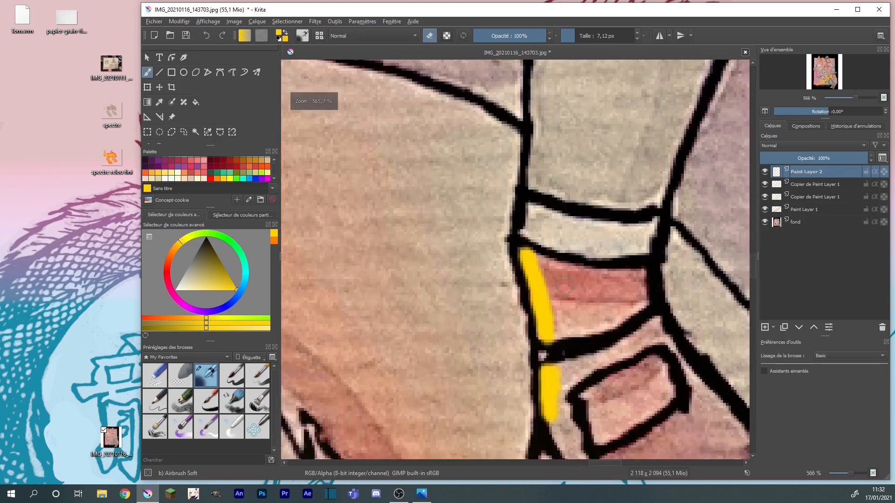
scroll(549, 234, "down", 1)
mouse_move(549, 65)
left_mouse_down()
mouse_move(567, 246)
mouse_move(564, 413)
left_mouse_up()
left_click_drag(542, 216, 697, 401)
left_click_drag(605, 260, 878, 265)
left_click_drag(585, 331, 589, 167)
scroll(529, 296, "up", 1)
mouse_move(528, 295)
left_mouse_down()
mouse_move(614, 212)
mouse_move(731, 168)
mouse_move(733, 158)
left_mouse_up()
scroll(605, 218, "down", 7)
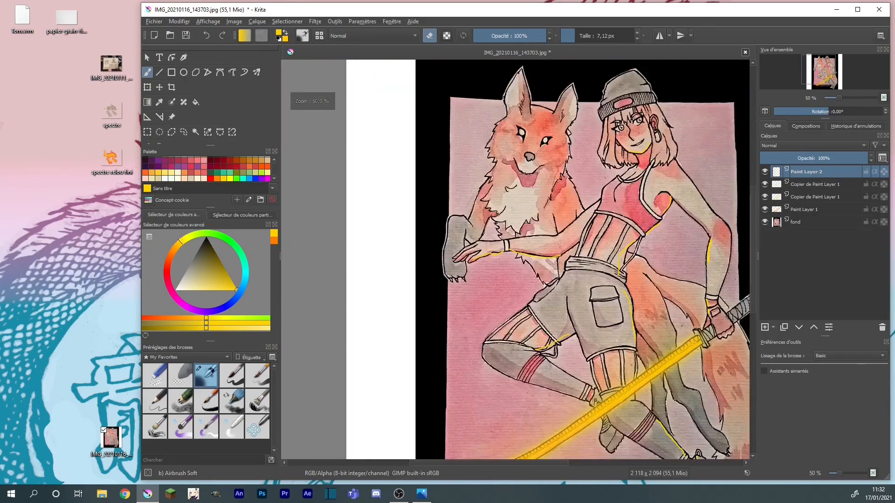
left_click_drag(682, 326, 564, 262)
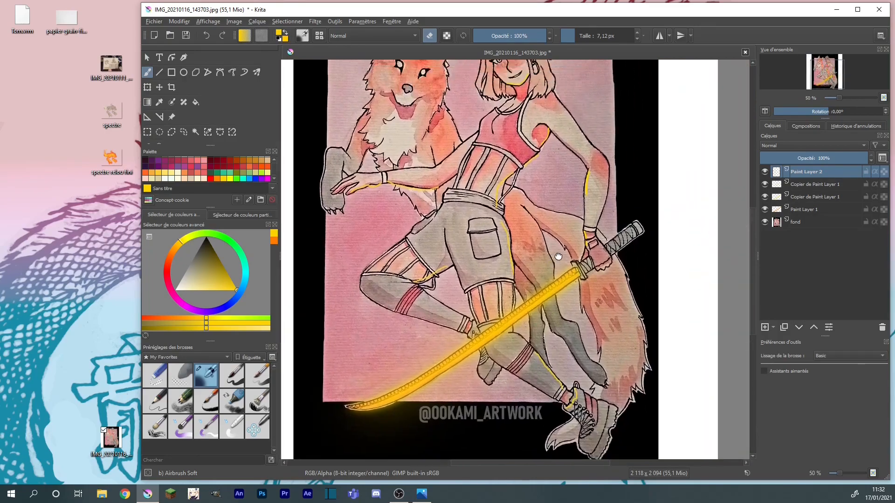
left_click_drag(559, 212, 576, 232)
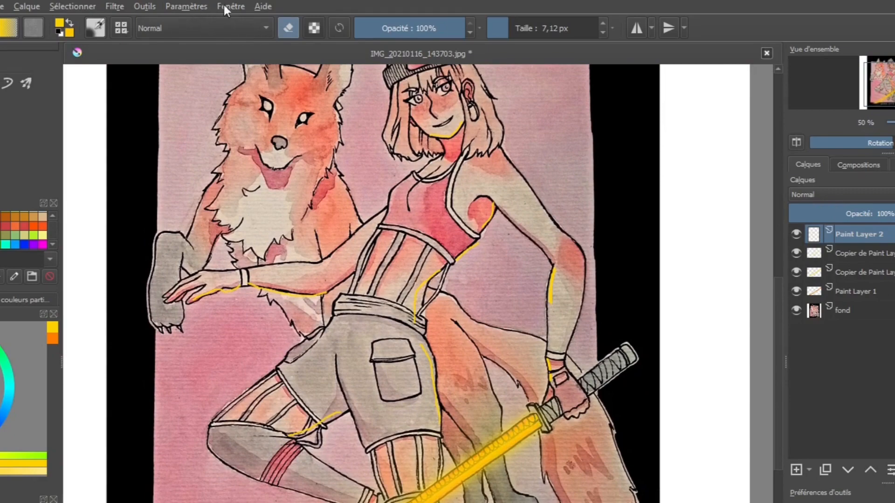
Try a Gaussian blur with a 31.06 px radius on Paint Layer 2's yellow light strokes, and dismiss the filter.
left_click(112, 6)
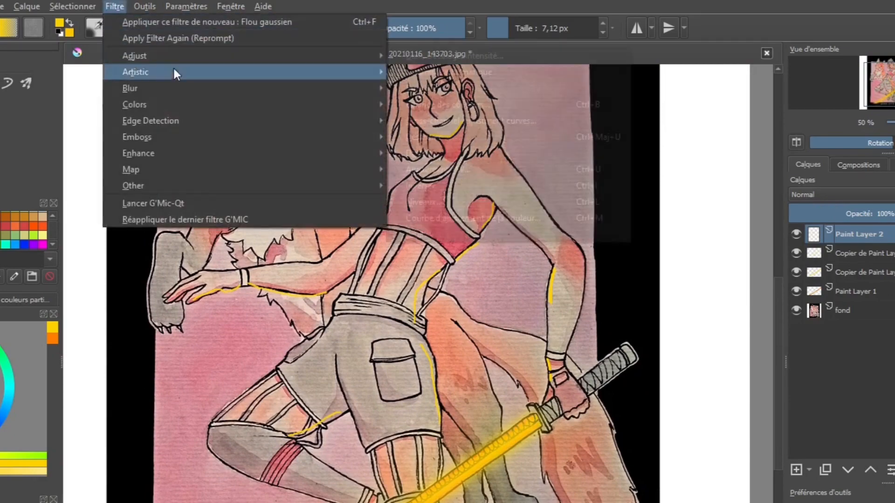
mouse_move(281, 88)
left_click(428, 103)
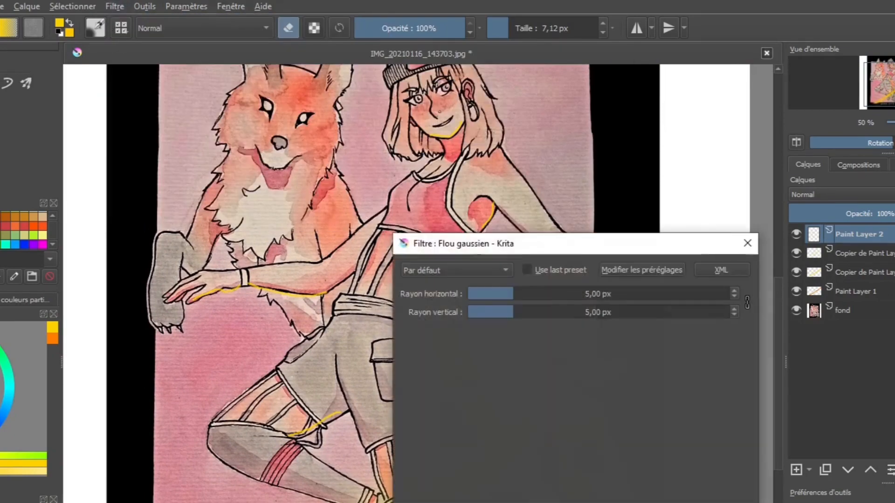
left_click_drag(601, 237, 830, 259)
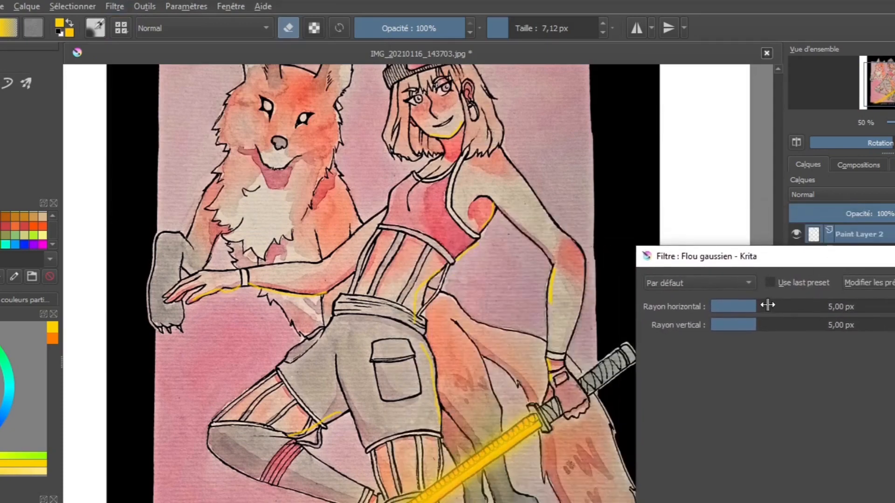
left_click_drag(768, 305, 778, 306)
scroll(562, 294, "up", 5)
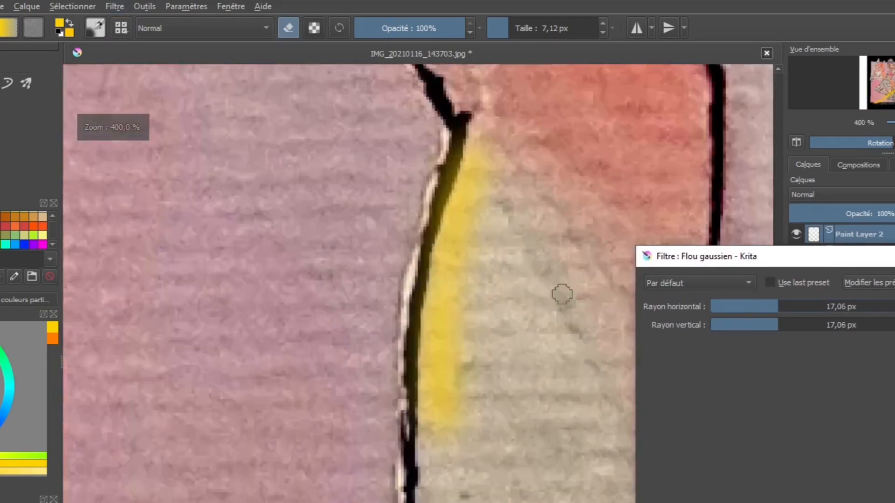
left_click_drag(783, 306, 789, 306)
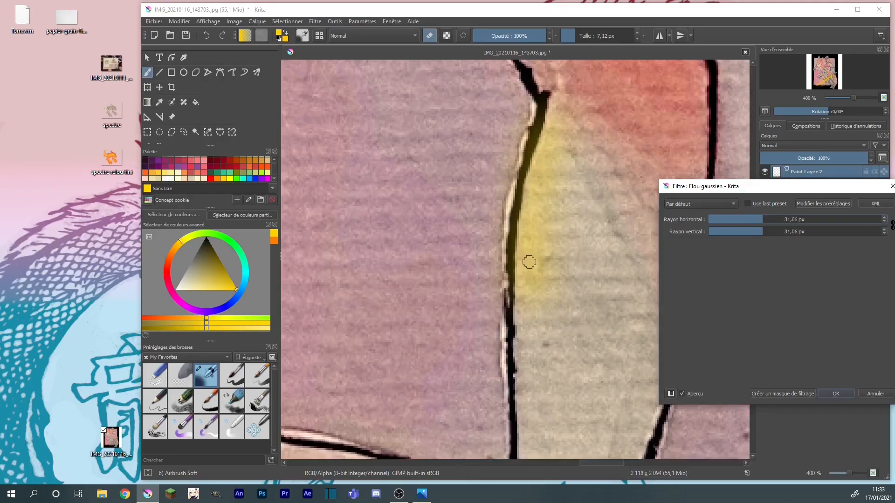
scroll(529, 262, "down", 3)
mouse_move(532, 280)
left_mouse_down()
mouse_move(568, 228)
mouse_move(580, 178)
mouse_move(612, 152)
left_mouse_up()
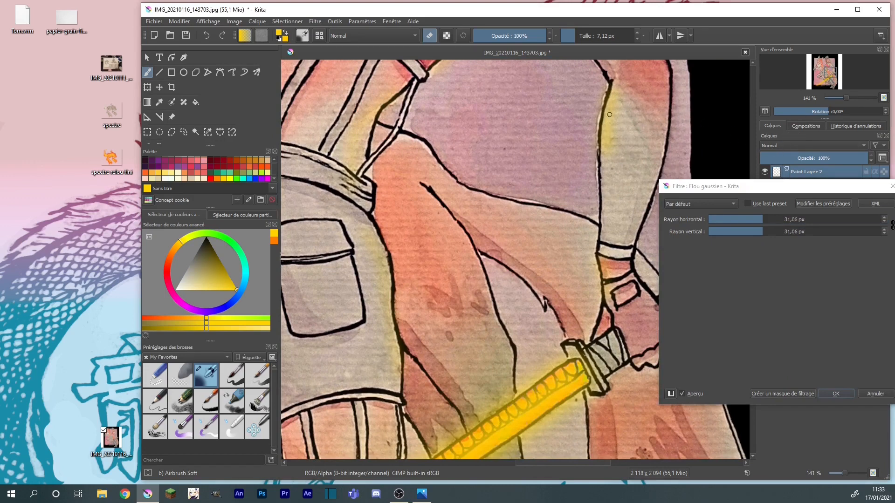
scroll(487, 192, "down", 3)
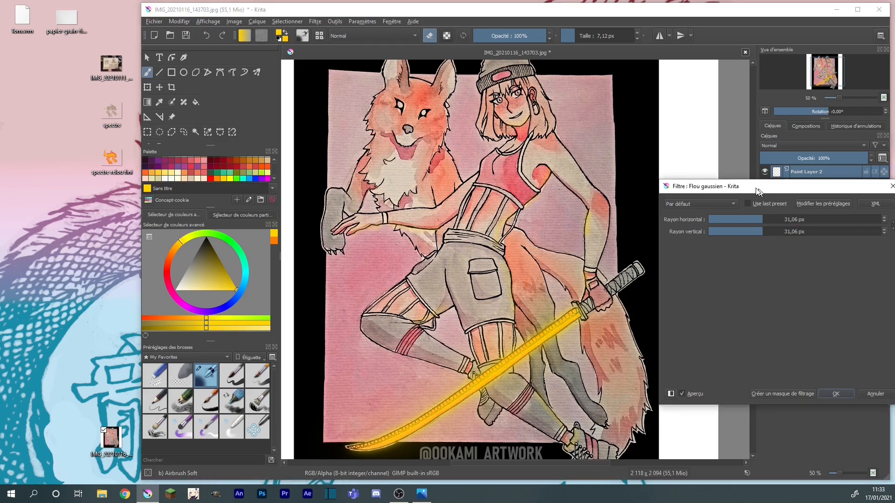
left_click_drag(760, 187, 628, 163)
left_click(761, 162)
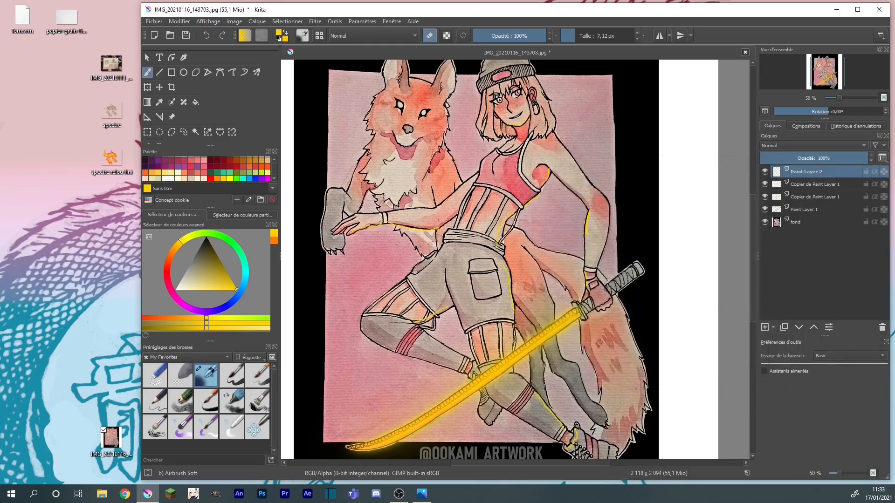